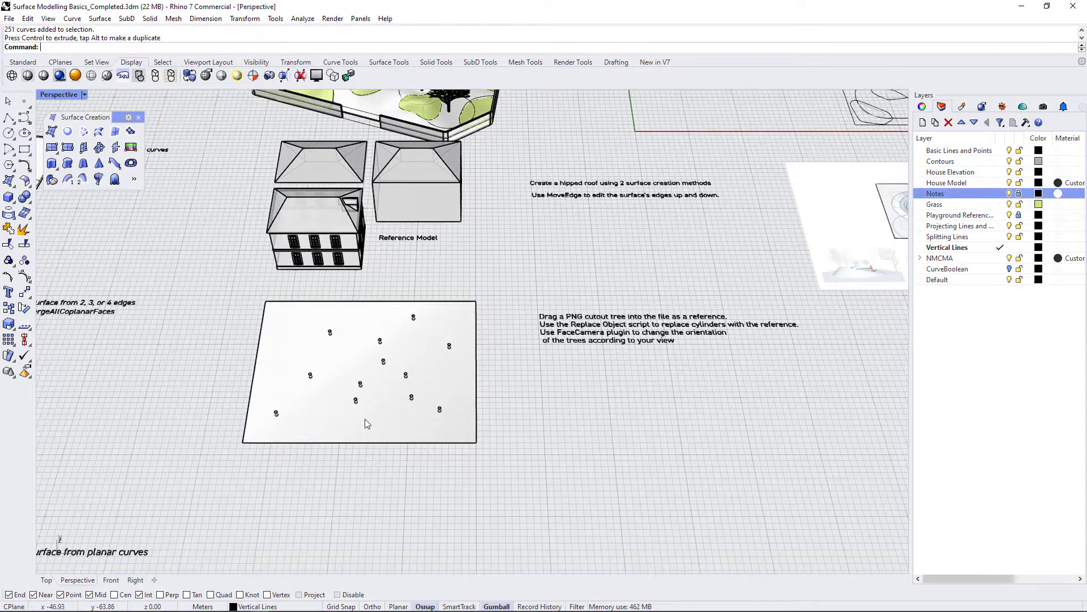
pyautogui.scroll(3, 338, 406)
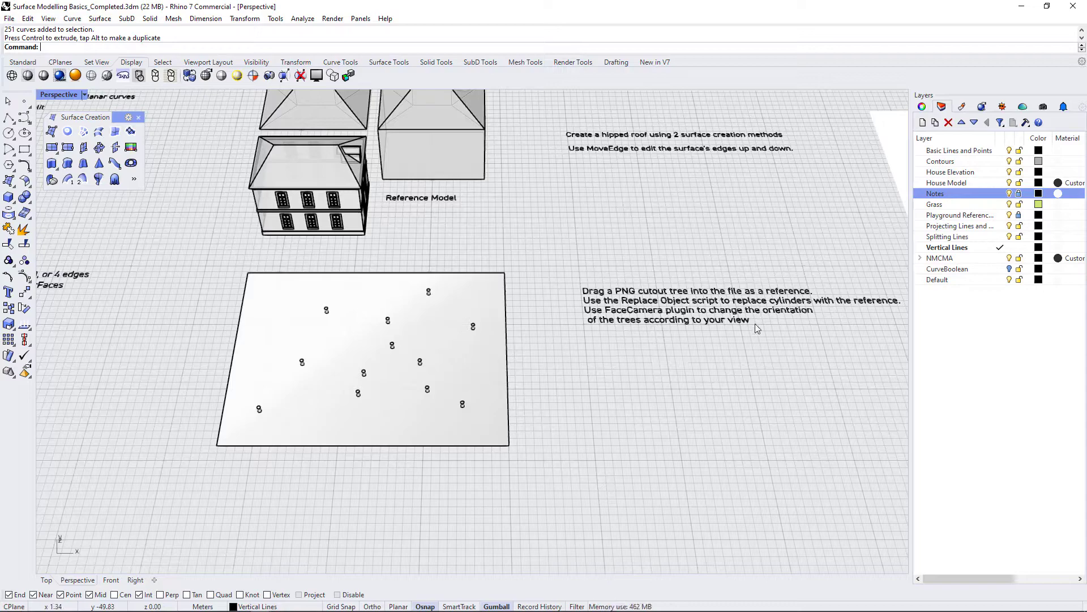
# Orbit the Perspective view and open the Downloads folder in File Explorer beside Rhino
pyautogui.moveTo(756, 324); pyautogui.dragTo(547, 357, button='right')
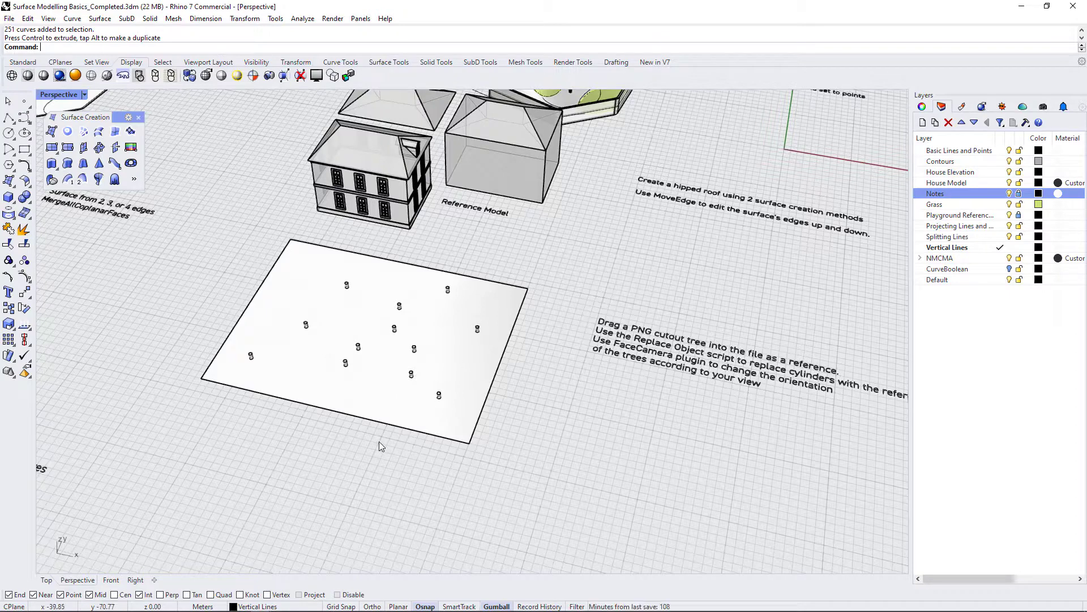
pyautogui.moveTo(108, 607)
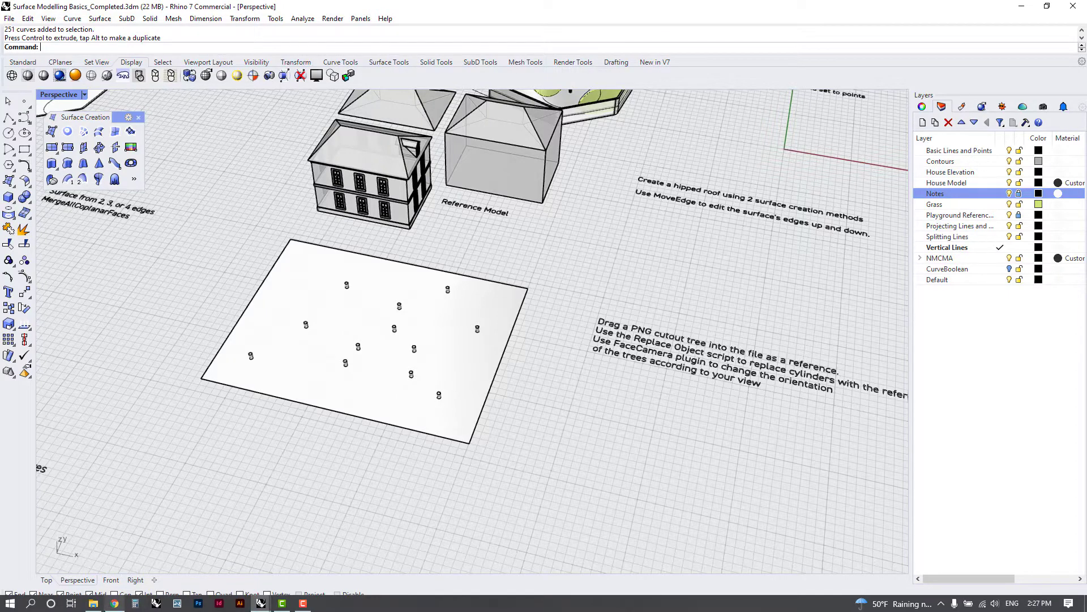
pyautogui.click(94, 603)
pyautogui.click(763, 434)
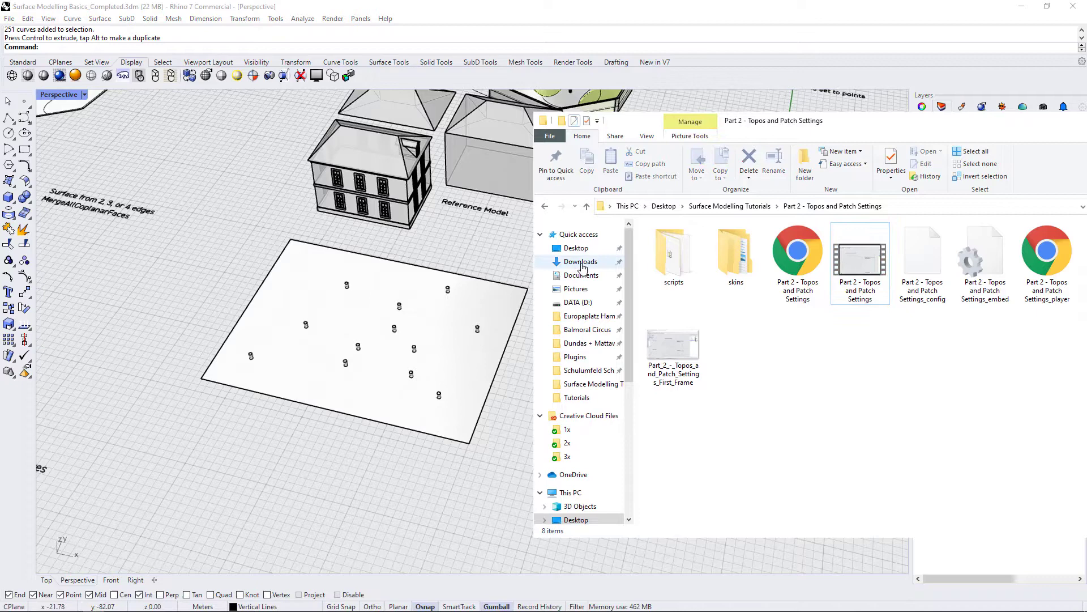
pyautogui.click(582, 264)
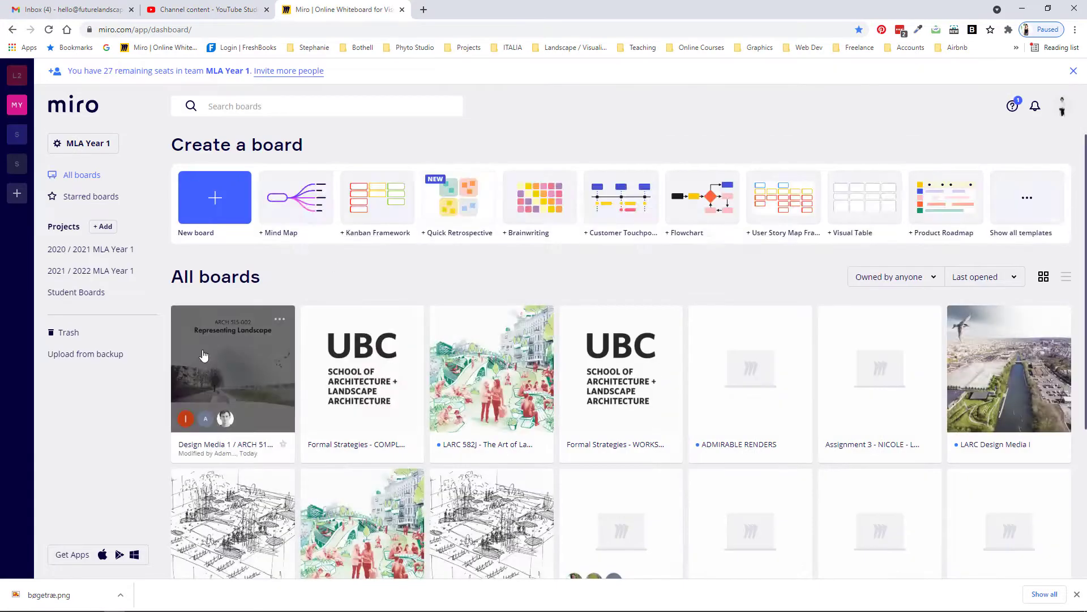
# Open the Design Media 1 / ARCH 515-002 Miro board and zoom into the Trees & Planting cutouts
pyautogui.click(574, 468)
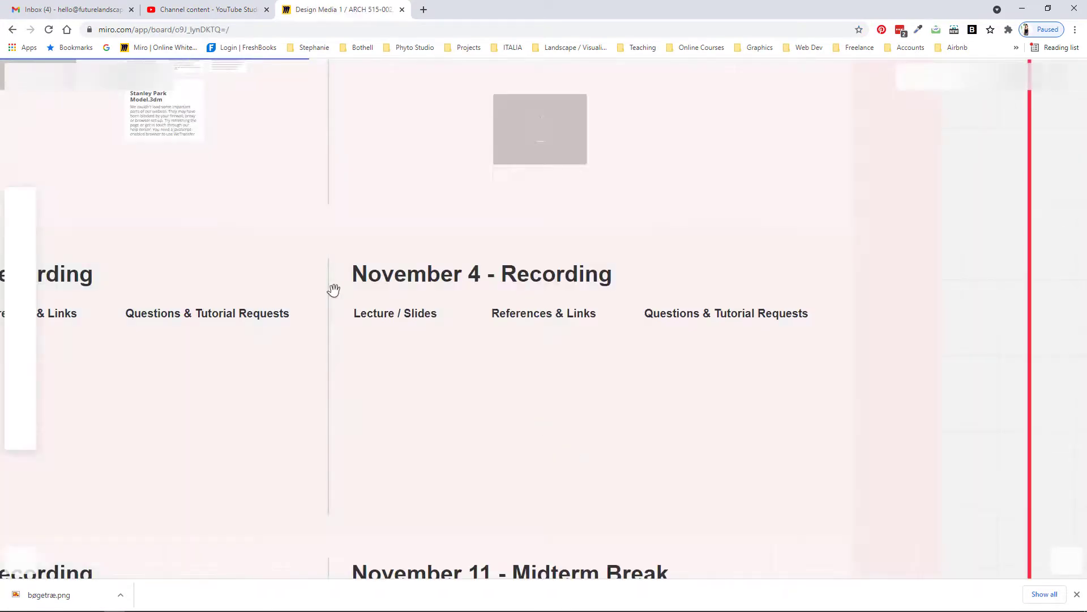
pyautogui.scroll(-10, 486, 163)
pyautogui.moveTo(753, 517); pyautogui.dragTo(713, 252)
pyautogui.scroll(5, 510, 286)
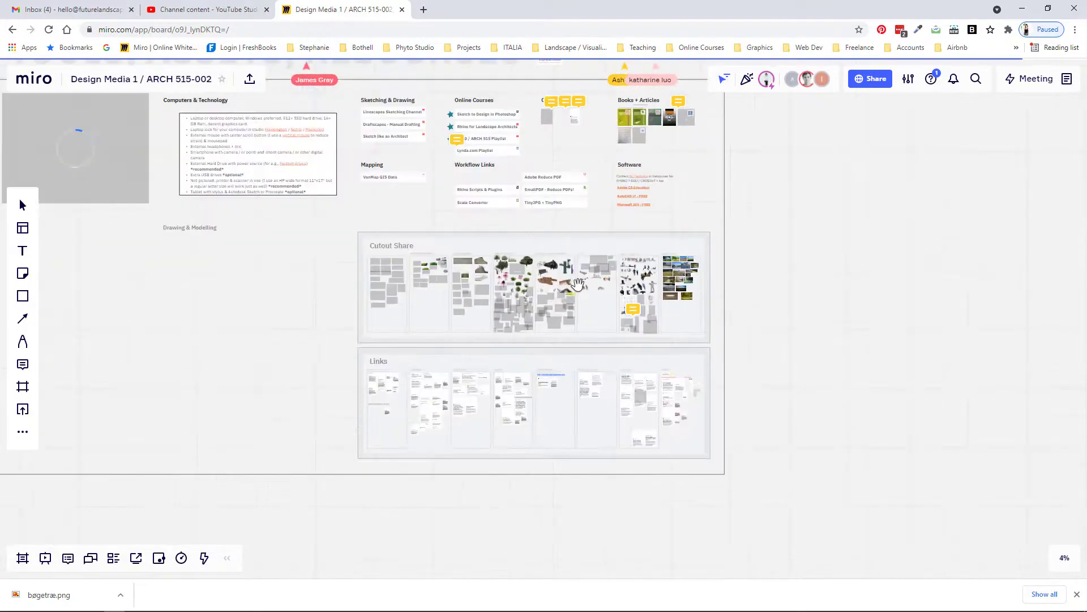
pyautogui.scroll(6, 509, 286)
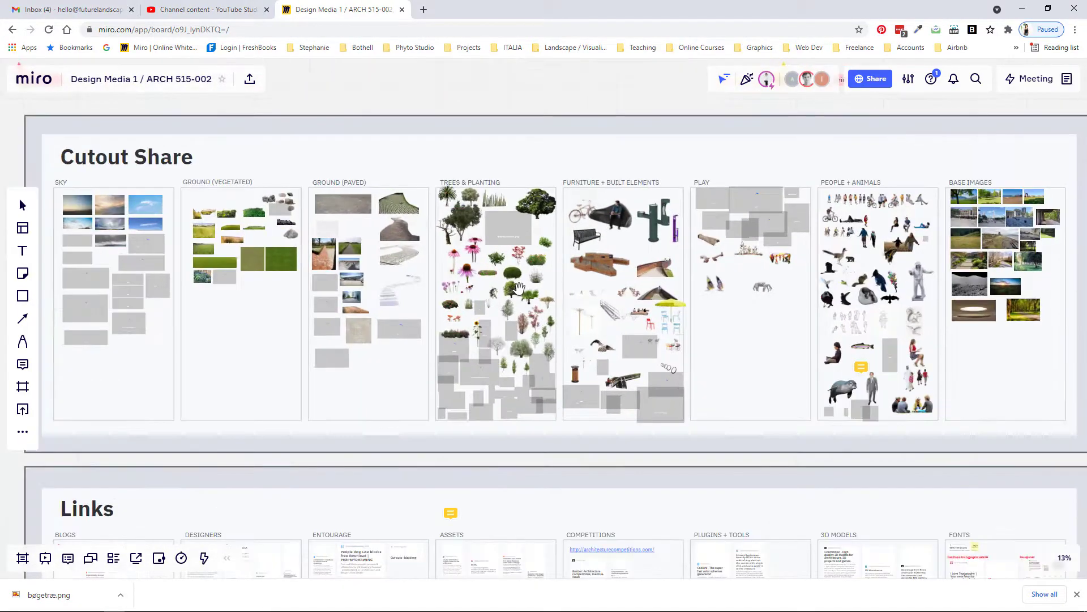
pyautogui.scroll(4, 501, 487)
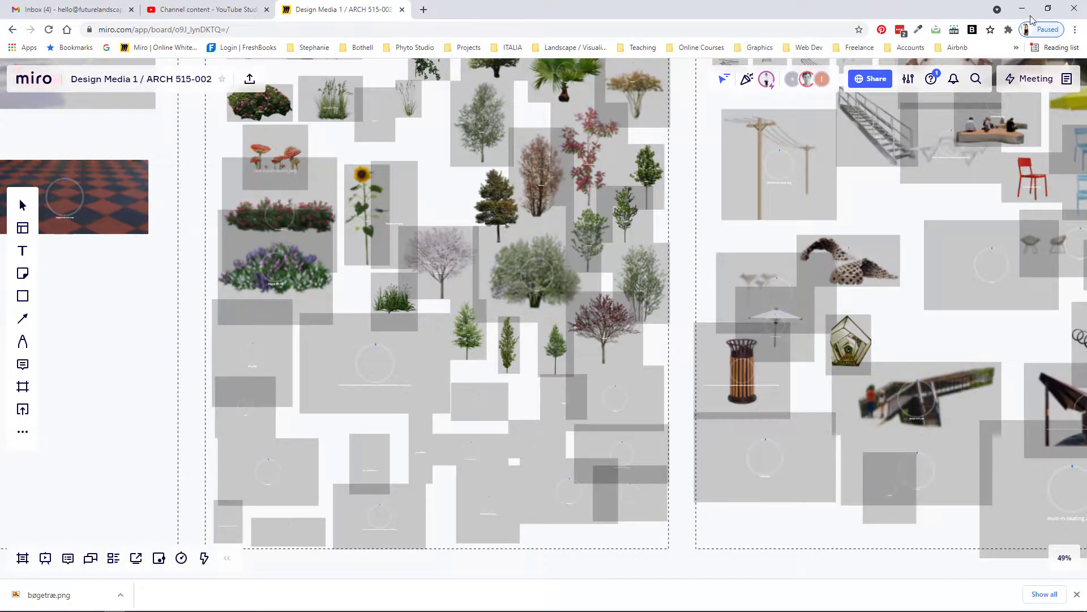
# Insert bøgetræ.png from Downloads as a Picture, placed by two corners beside the site plane
pyautogui.click(1023, 9)
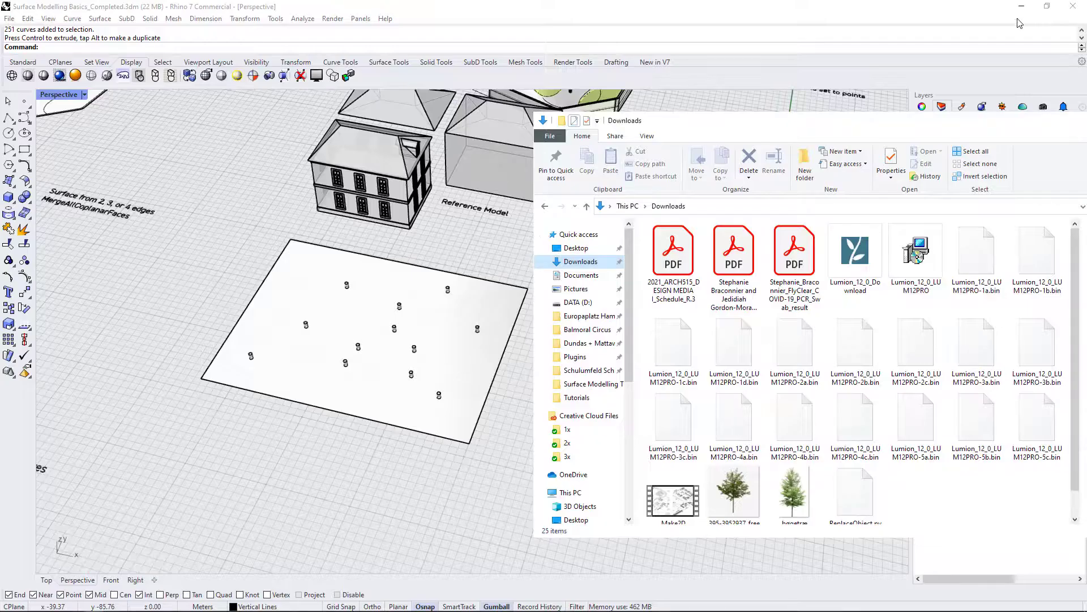
pyautogui.moveTo(793, 492); pyautogui.dragTo(210, 337)
pyautogui.click(511, 256)
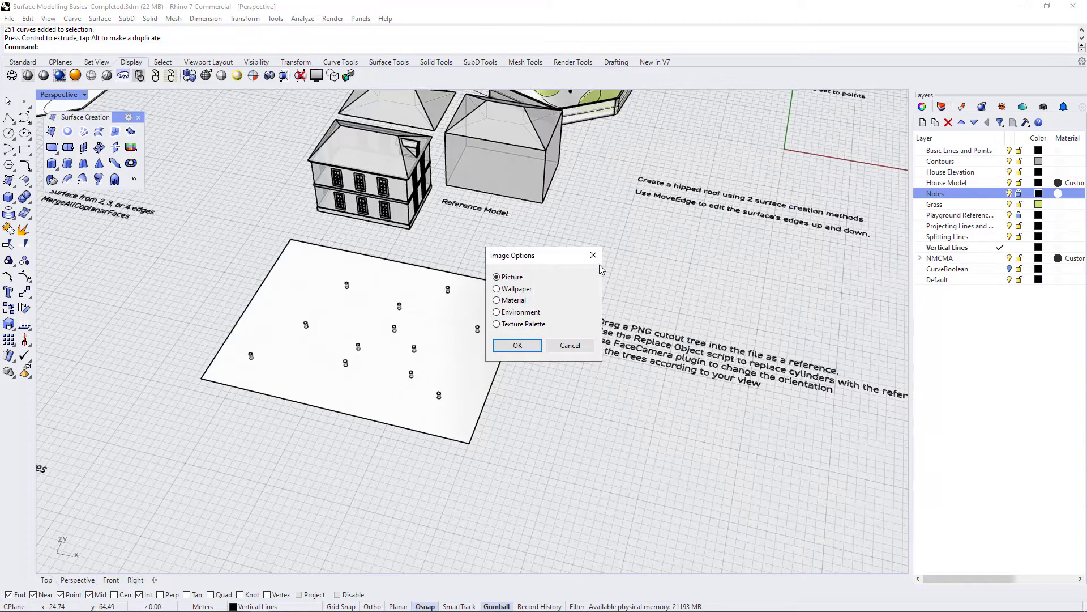
pyautogui.click(517, 344)
pyautogui.click(521, 452)
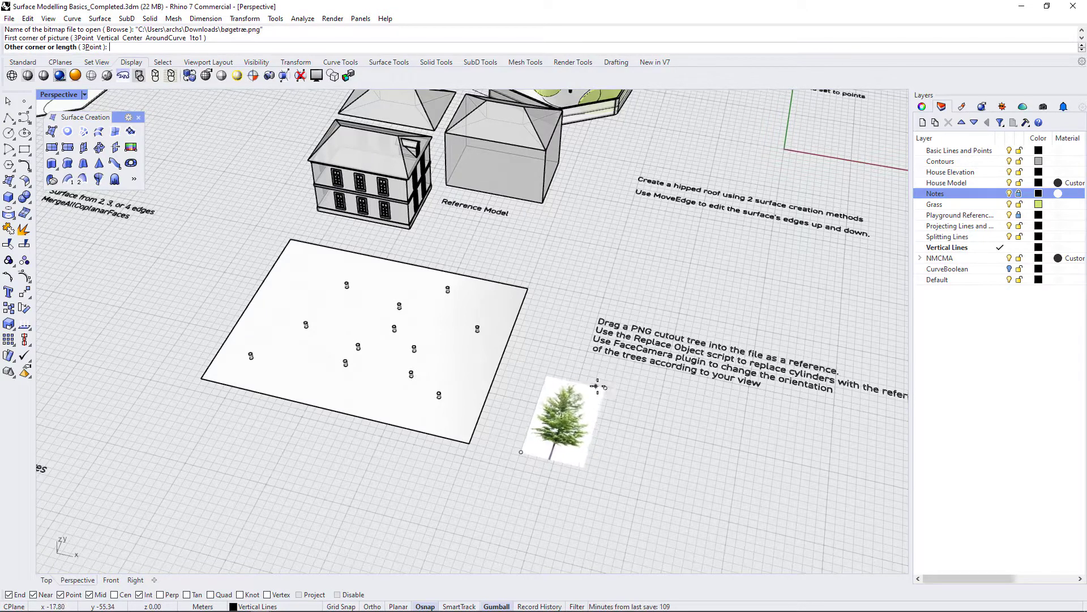
pyautogui.click(607, 371)
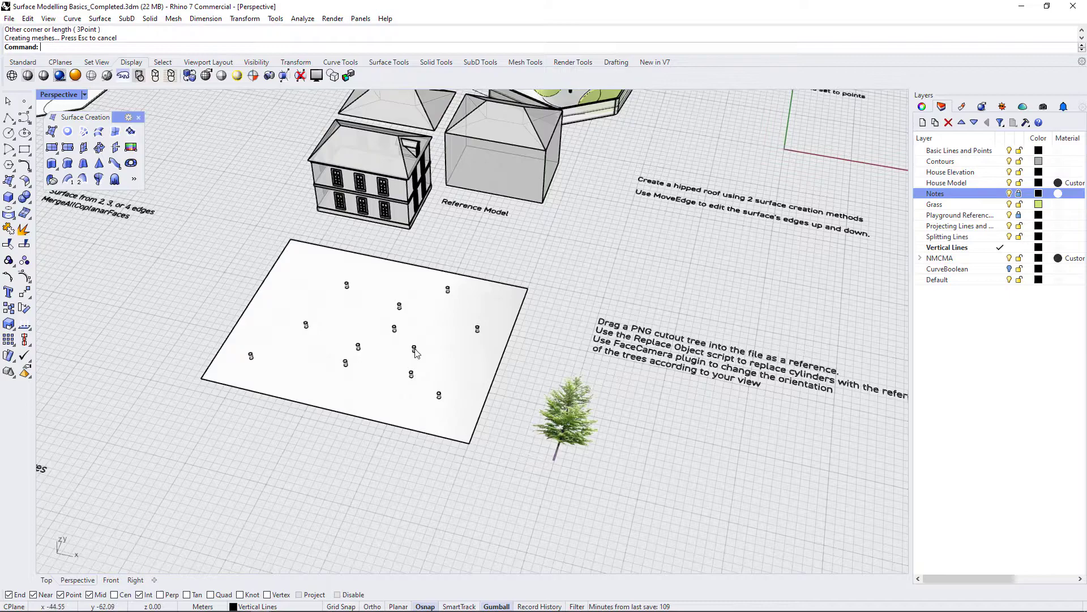
pyautogui.moveTo(417, 352); pyautogui.dragTo(602, 453, button='right')
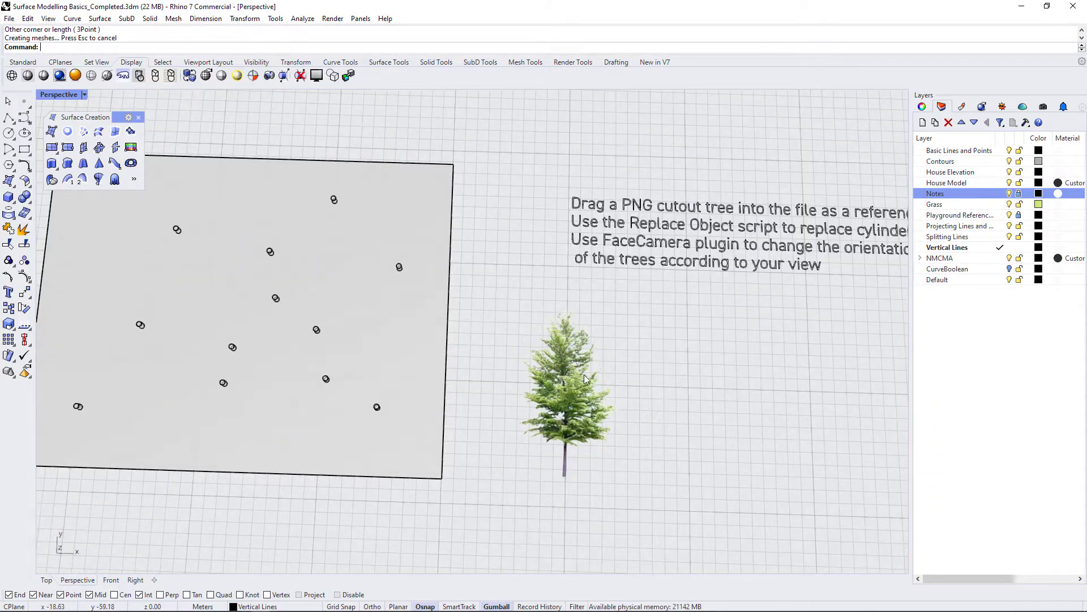
# Rotate the tree picture 90° with the gumball so it stands upright
pyautogui.click(605, 429)
pyautogui.moveTo(689, 505); pyautogui.dragTo(473, 383, button='right')
pyautogui.moveTo(477, 379); pyautogui.dragTo(524, 413)
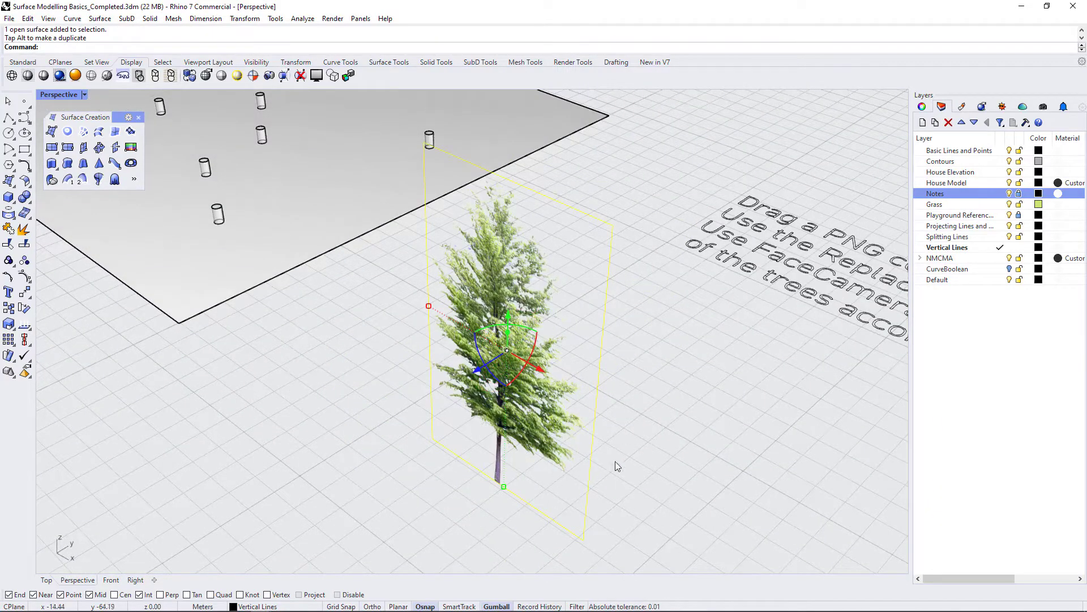
pyautogui.moveTo(616, 463); pyautogui.dragTo(684, 463, button='right')
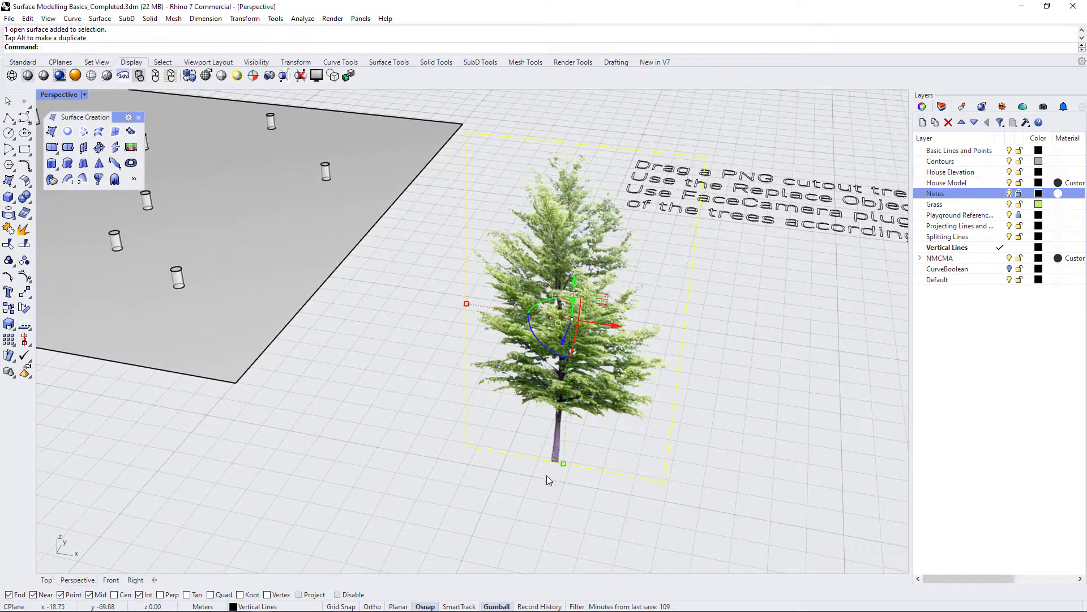
# Move the tree from its trunk base onto the corner cylinder, nudging it into place
pyautogui.press('Return')
pyautogui.scroll(8, 546, 481)
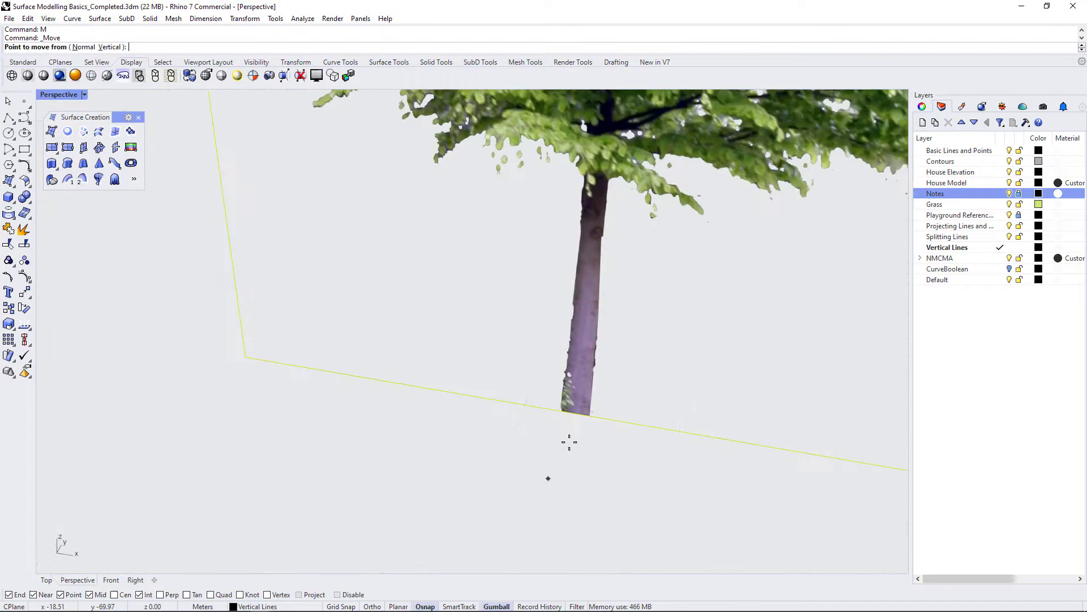
pyautogui.click(574, 418)
pyautogui.scroll(-10, 635, 436)
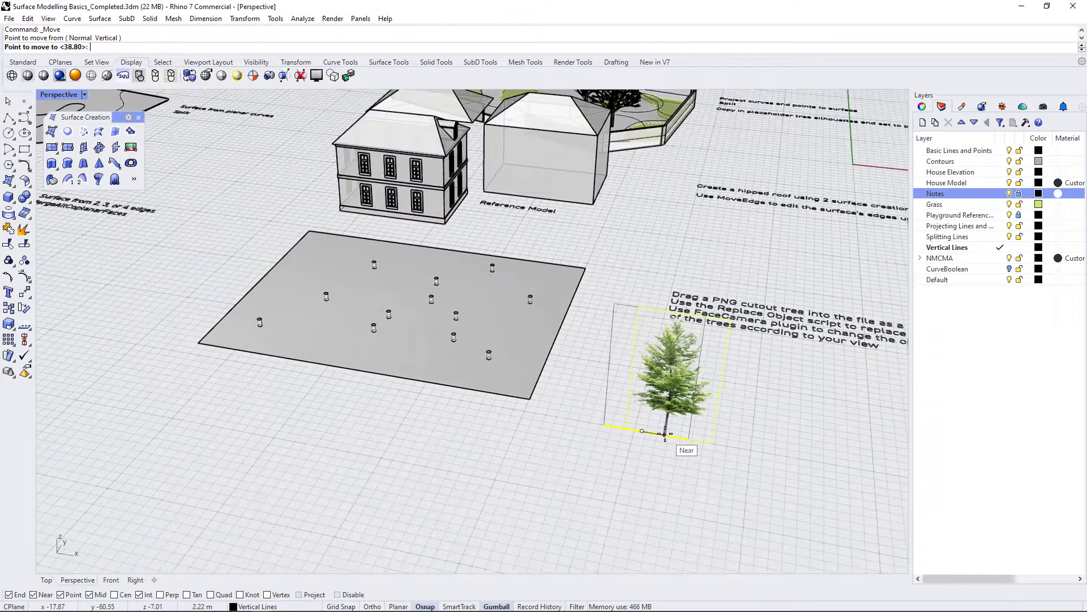
pyautogui.scroll(8, 249, 324)
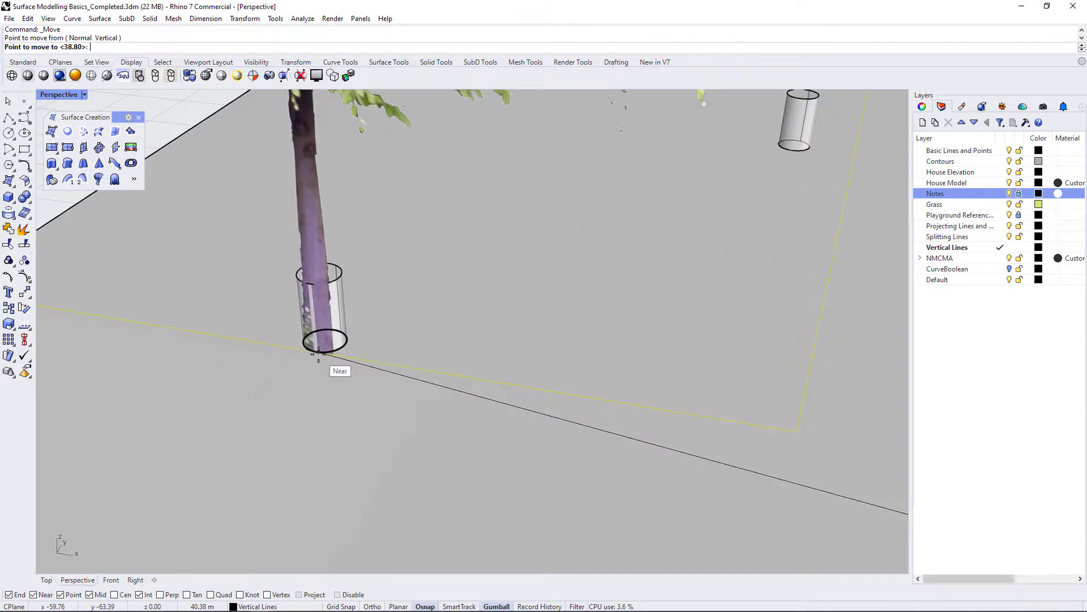
pyautogui.click(326, 352)
pyautogui.scroll(-5, 267, 433)
pyautogui.scroll(4, 401, 466)
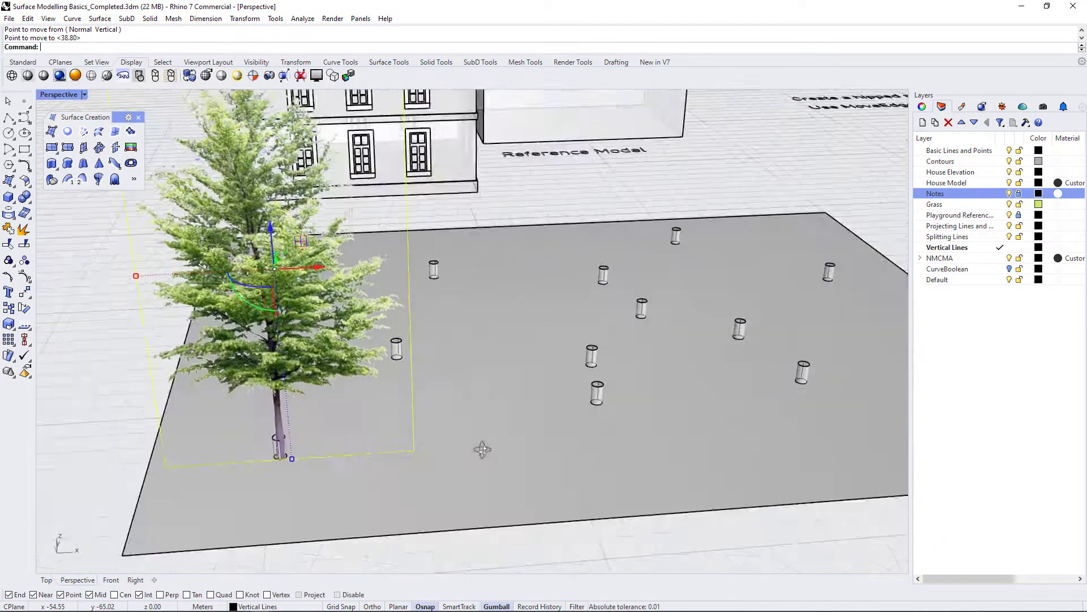
pyautogui.moveTo(482, 449); pyautogui.dragTo(517, 369, button='right')
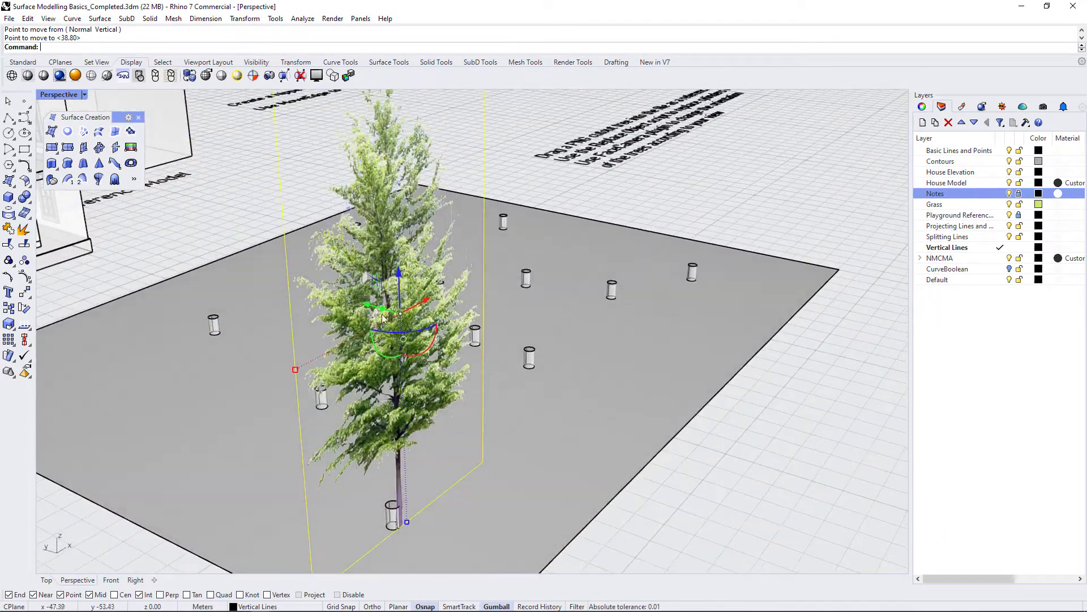
pyautogui.moveTo(369, 306); pyautogui.dragTo(362, 305)
pyautogui.click(361, 305)
pyautogui.moveTo(721, 459); pyautogui.dragTo(518, 432, button='right')
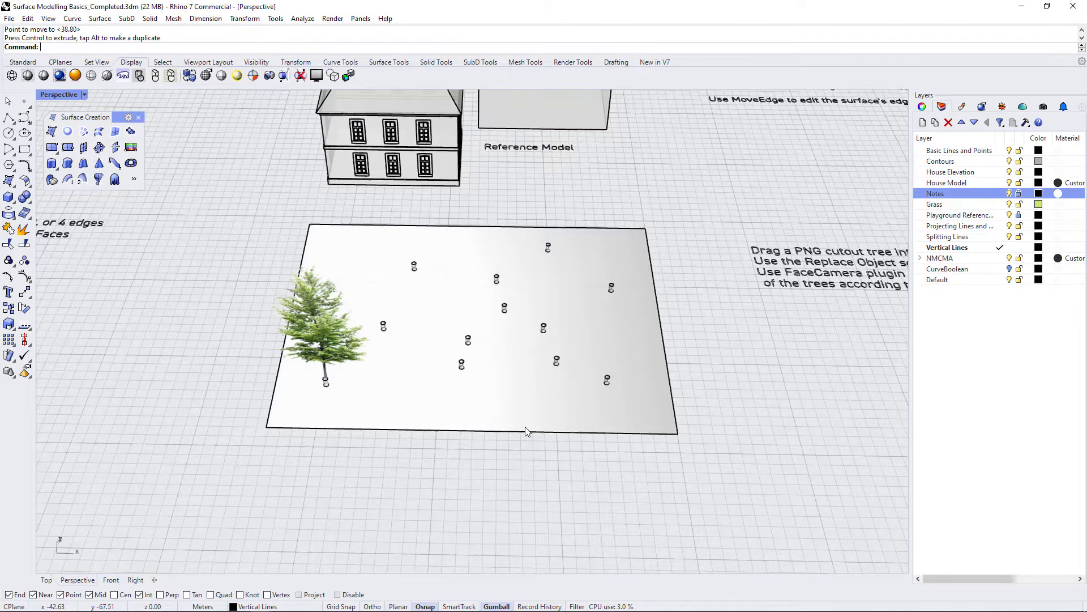
# Select the front-left cylinder with the tree picture and check the tree's placement from several angles
pyautogui.moveTo(547, 456); pyautogui.dragTo(546, 417, button='right')
pyautogui.scroll(3, 506, 327)
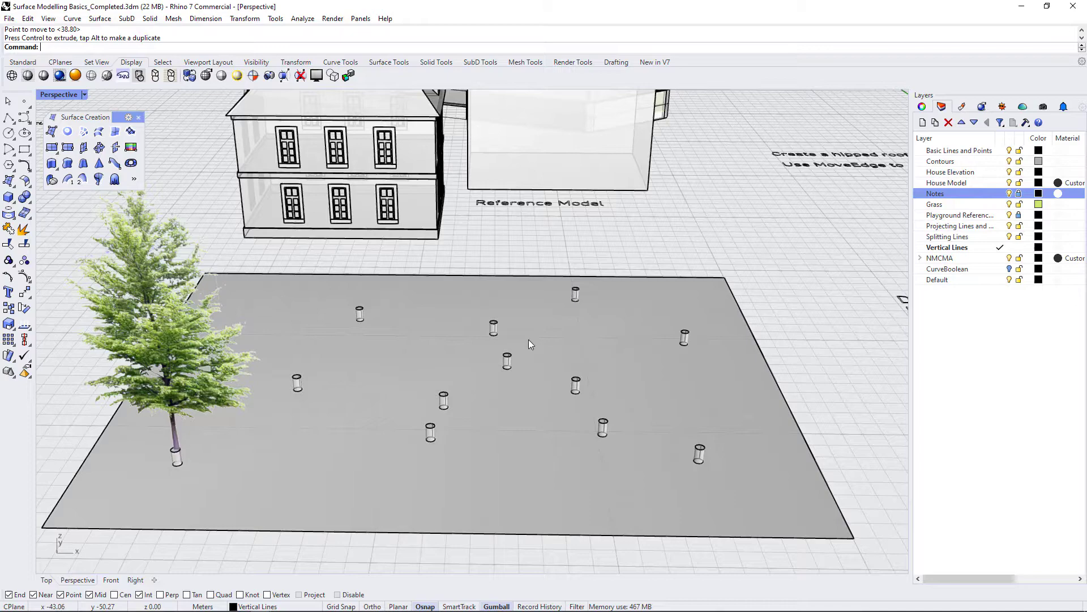
pyautogui.moveTo(463, 346); pyautogui.dragTo(505, 417, button='right')
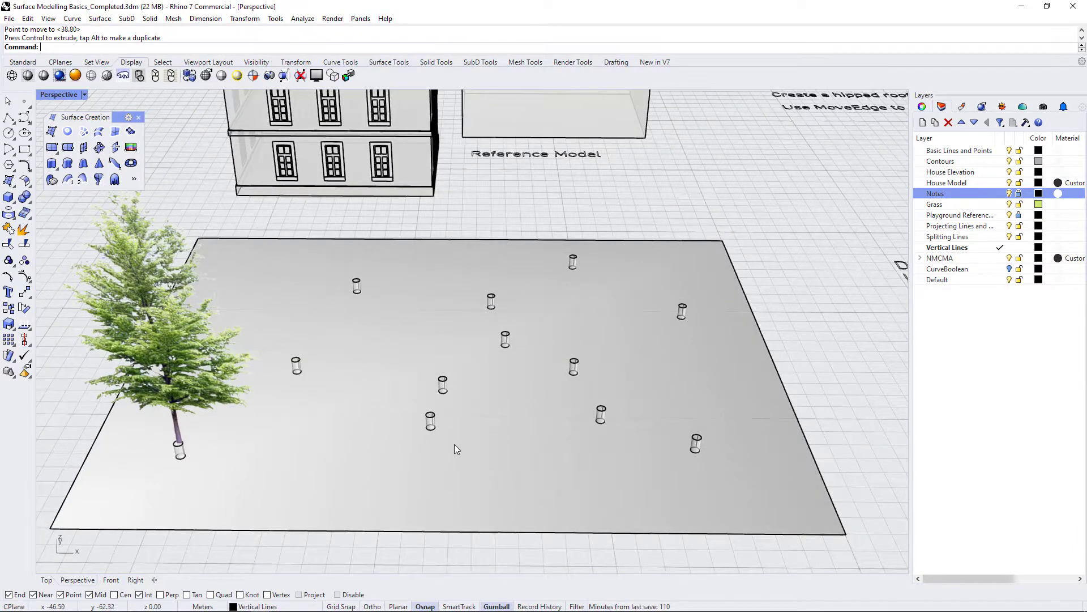
pyautogui.click(176, 447)
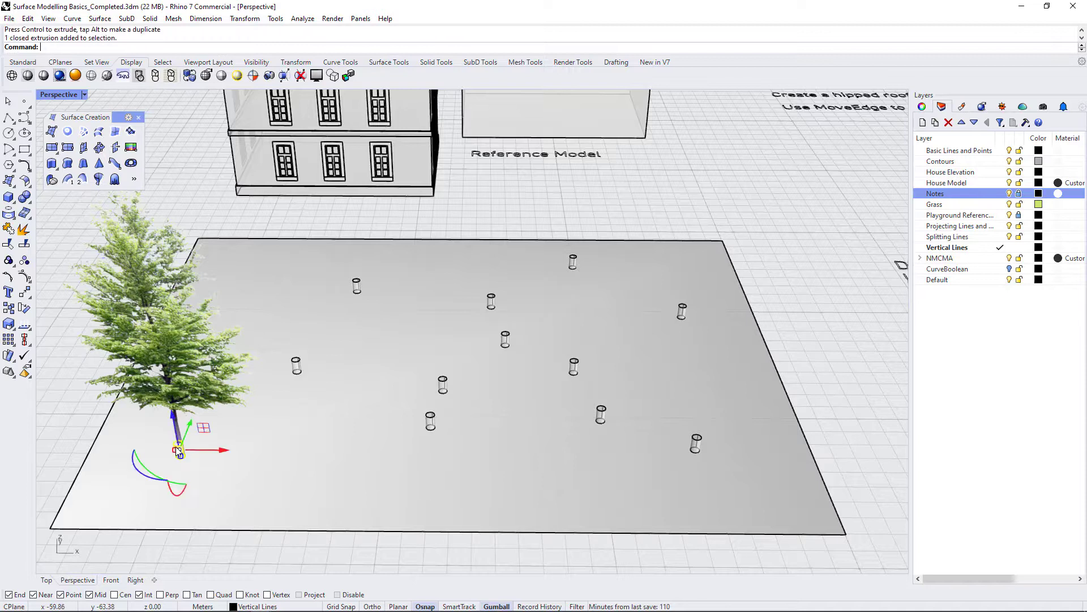
pyautogui.click(221, 388)
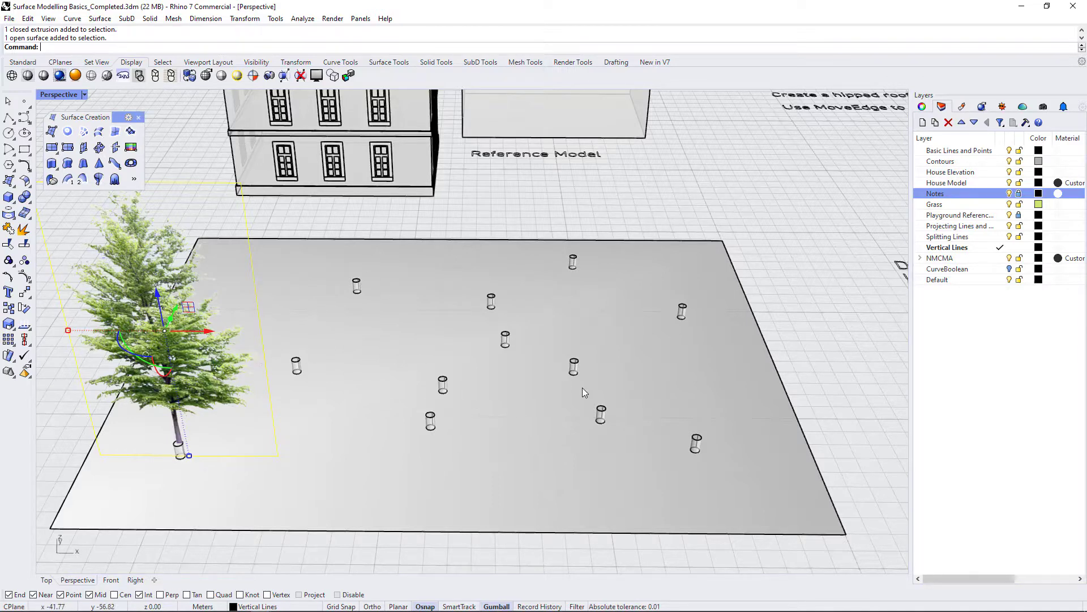
pyautogui.moveTo(474, 413); pyautogui.dragTo(507, 468, button='right')
pyautogui.scroll(5, 278, 453)
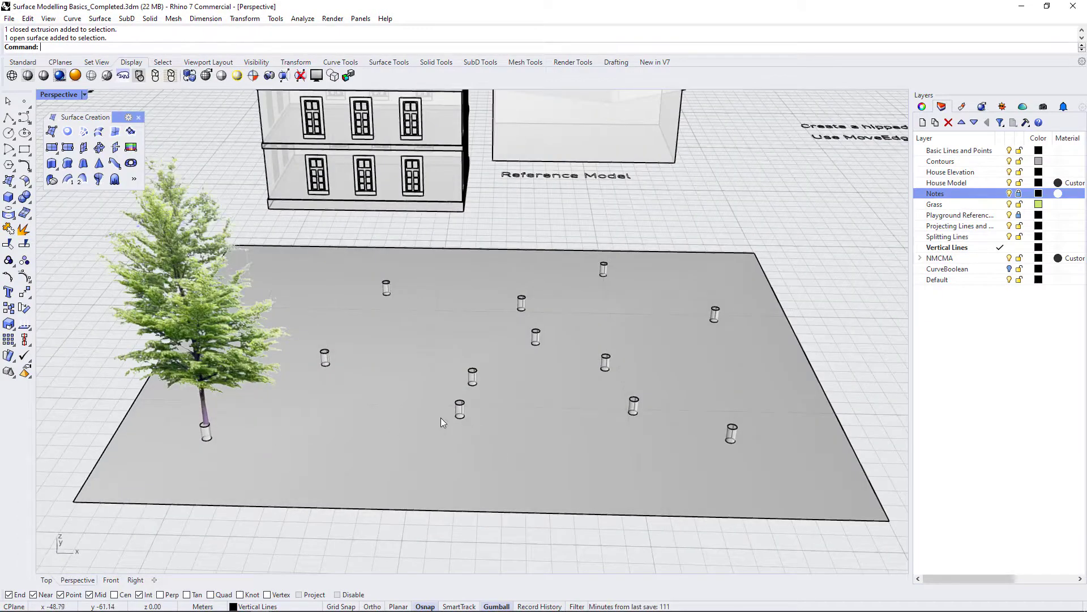
pyautogui.scroll(-3, 427, 417)
pyautogui.scroll(-1, 463, 435)
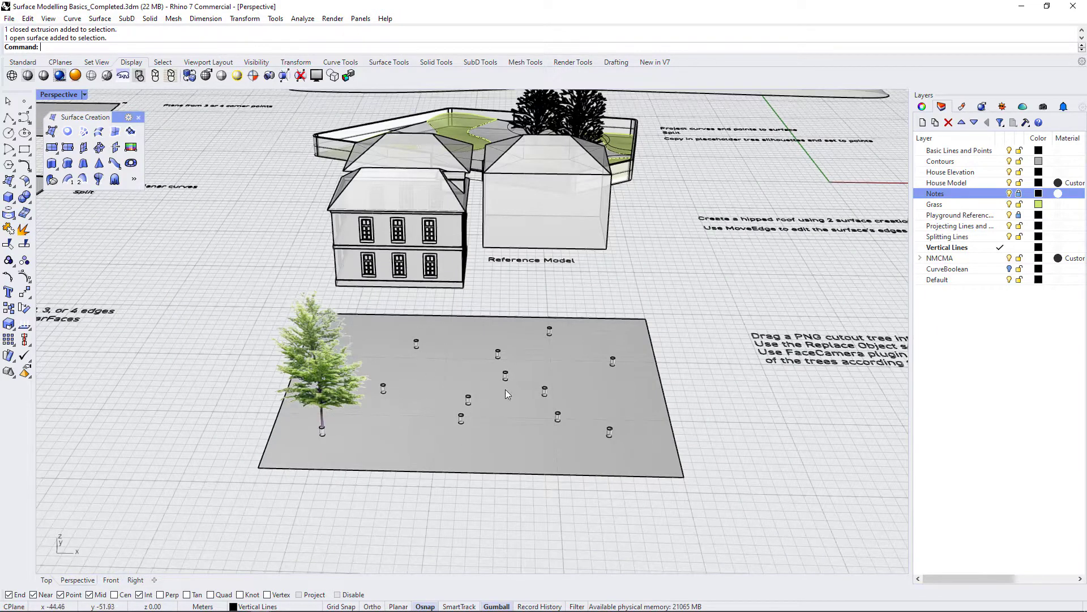
pyautogui.scroll(2, 525, 441)
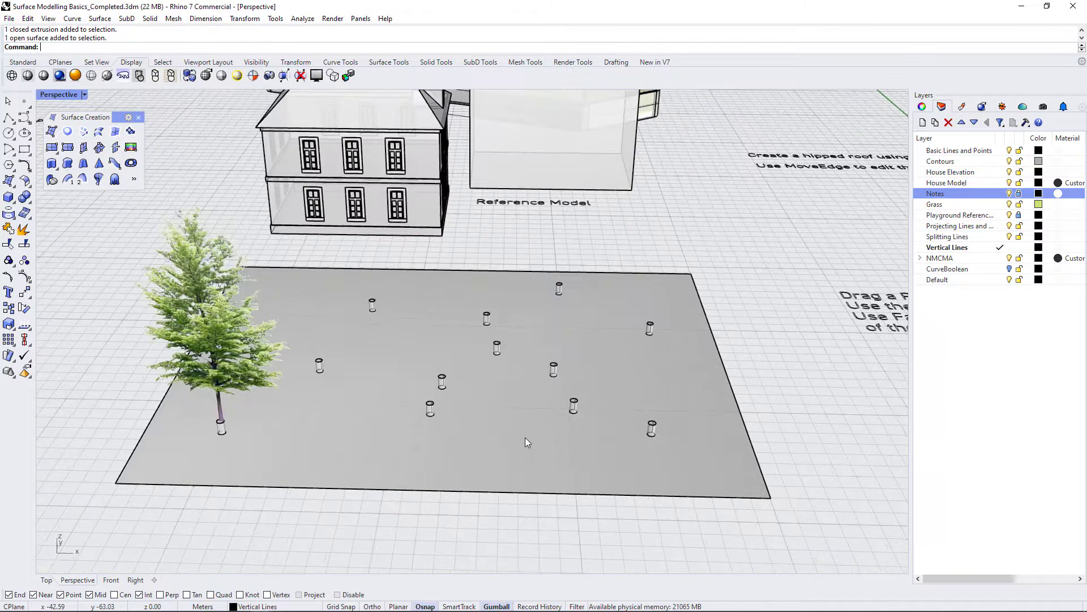
pyautogui.moveTo(446, 529); pyautogui.dragTo(455, 512, button='right')
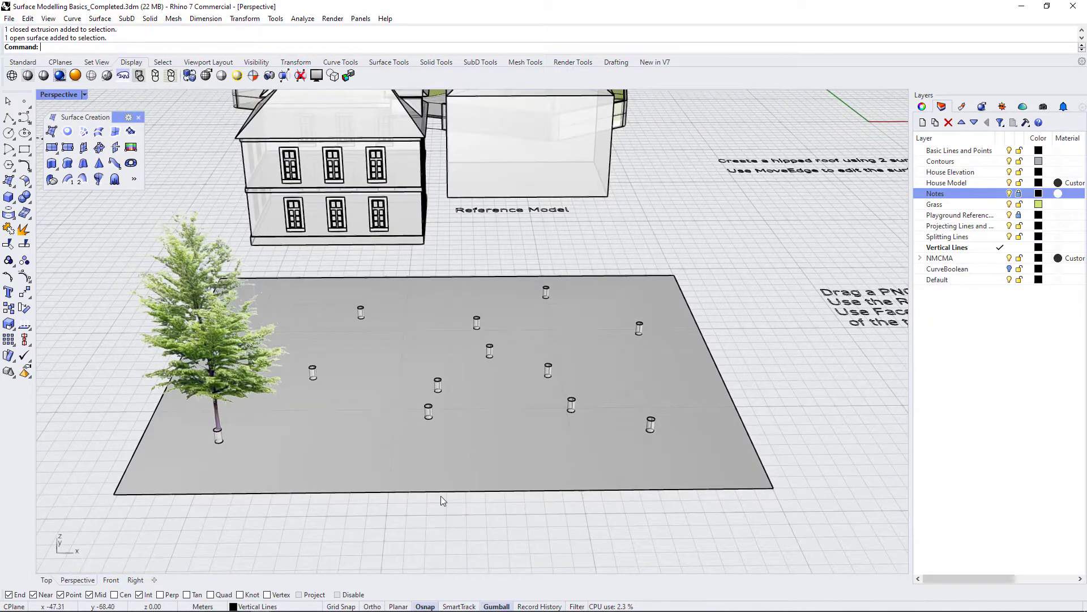
pyautogui.moveTo(446, 474); pyautogui.dragTo(451, 506, button='right')
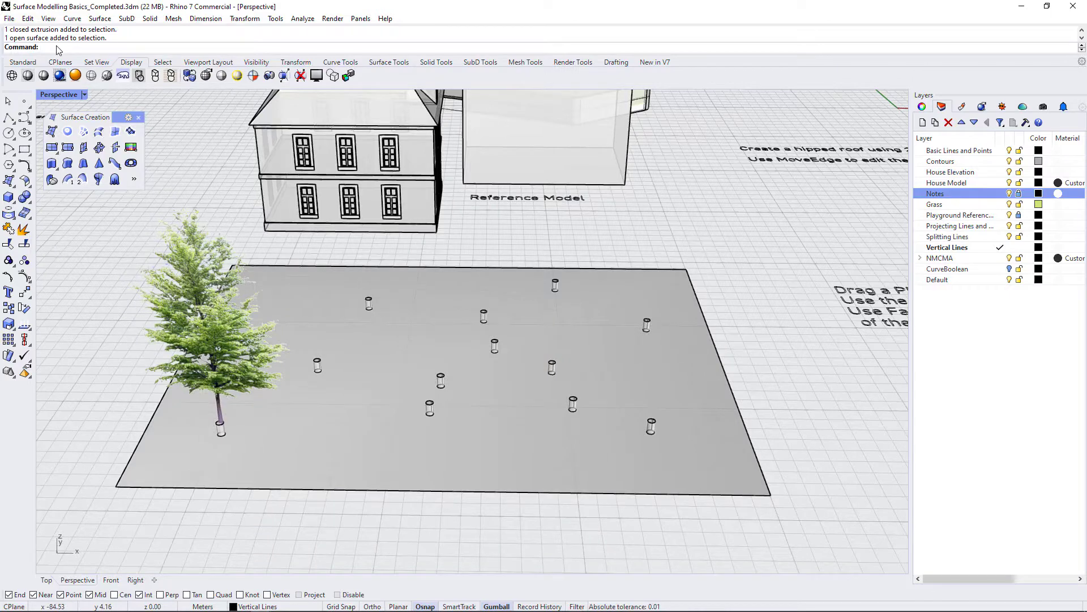
# Run the ReplaceObject.py script through RunPythonScript
pyautogui.write('RunPythonScript')
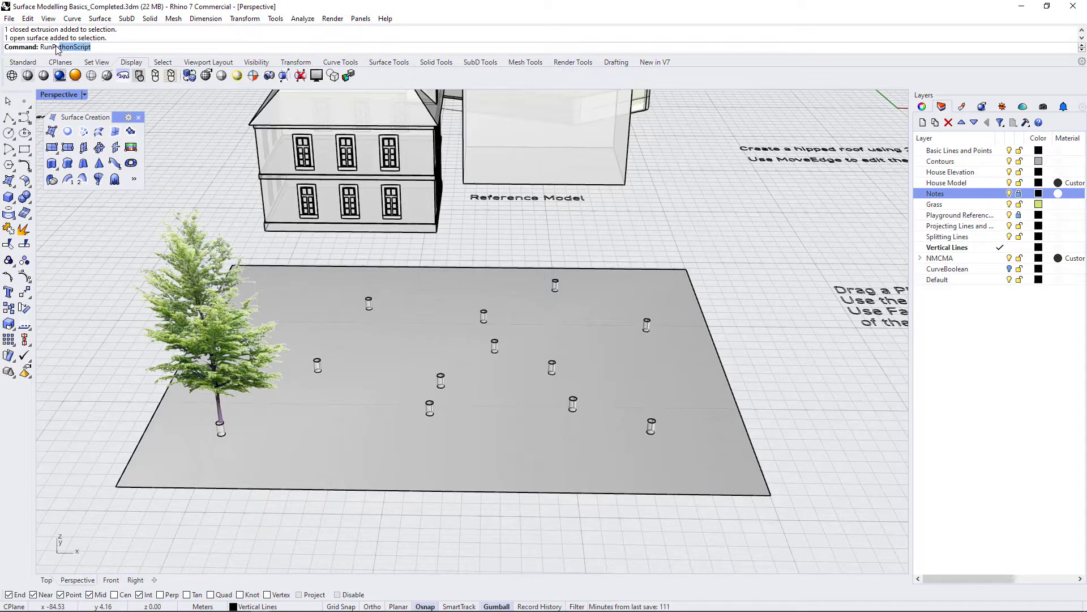
pyautogui.press('Return')
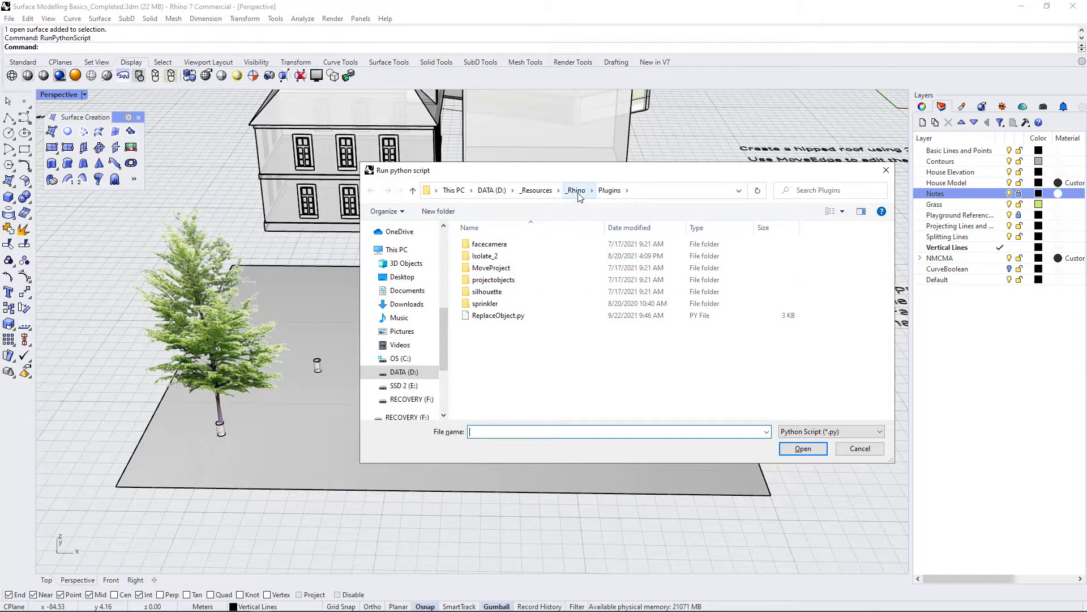
pyautogui.click(488, 317)
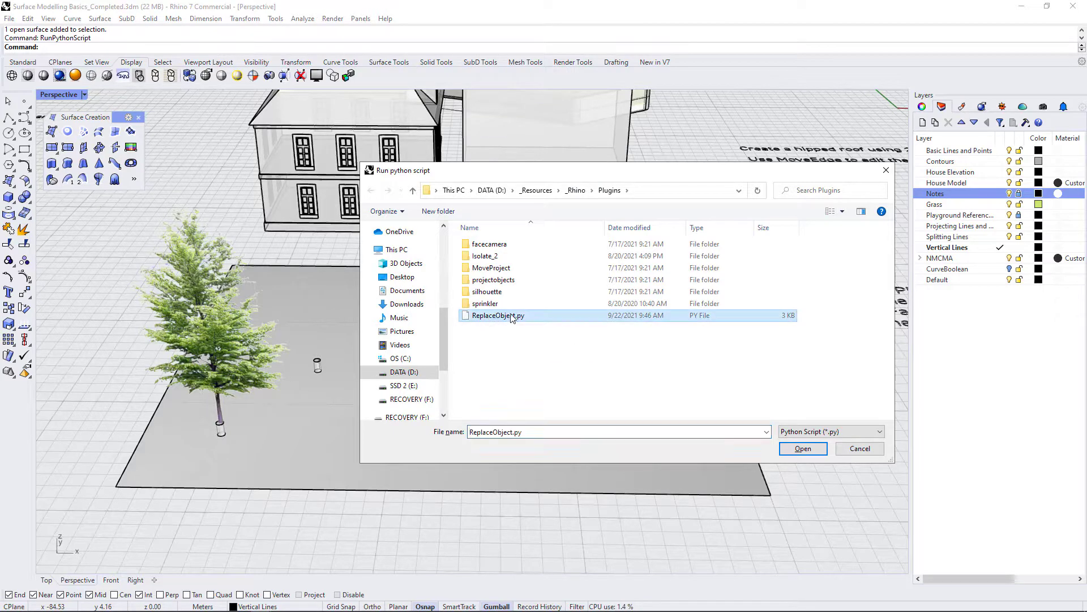
pyautogui.click(802, 448)
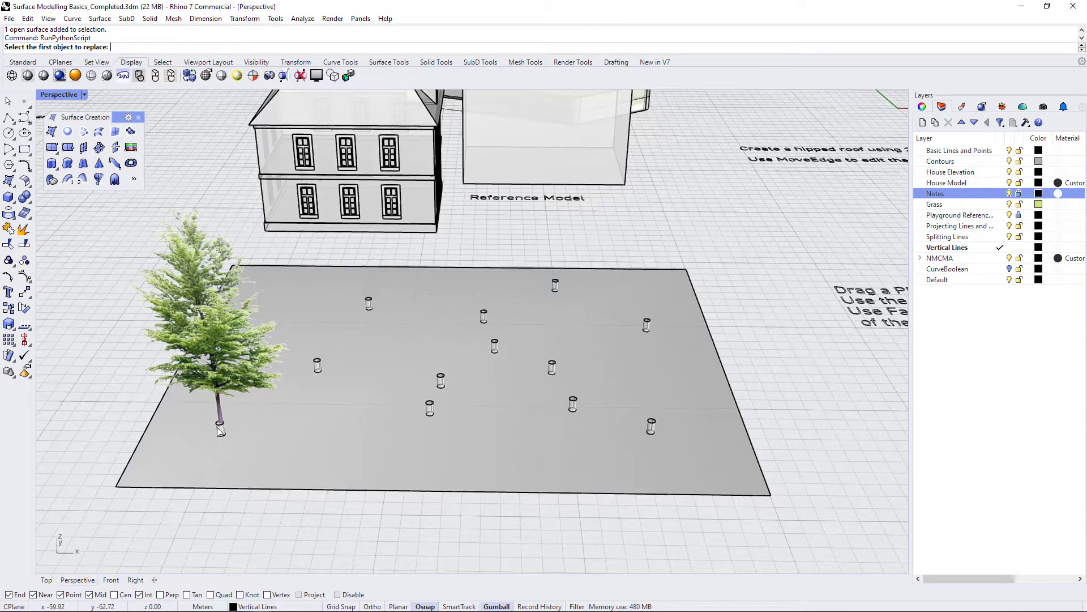
# Pick the base cylinder, window-select the remaining cylinders, and choose the tree as replacement
pyautogui.scroll(5, 220, 432)
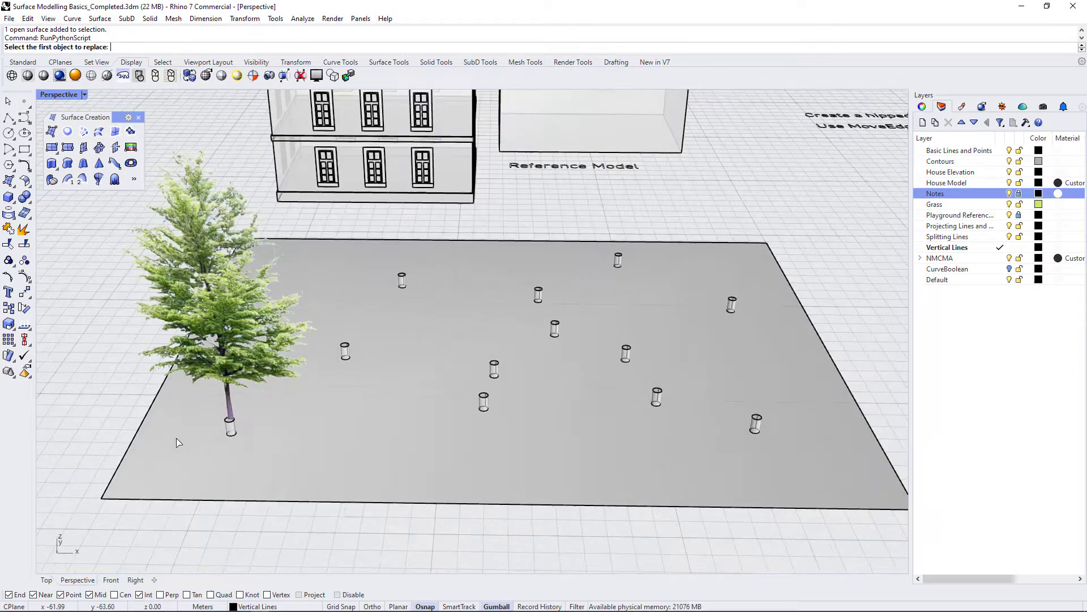
pyautogui.click(254, 406)
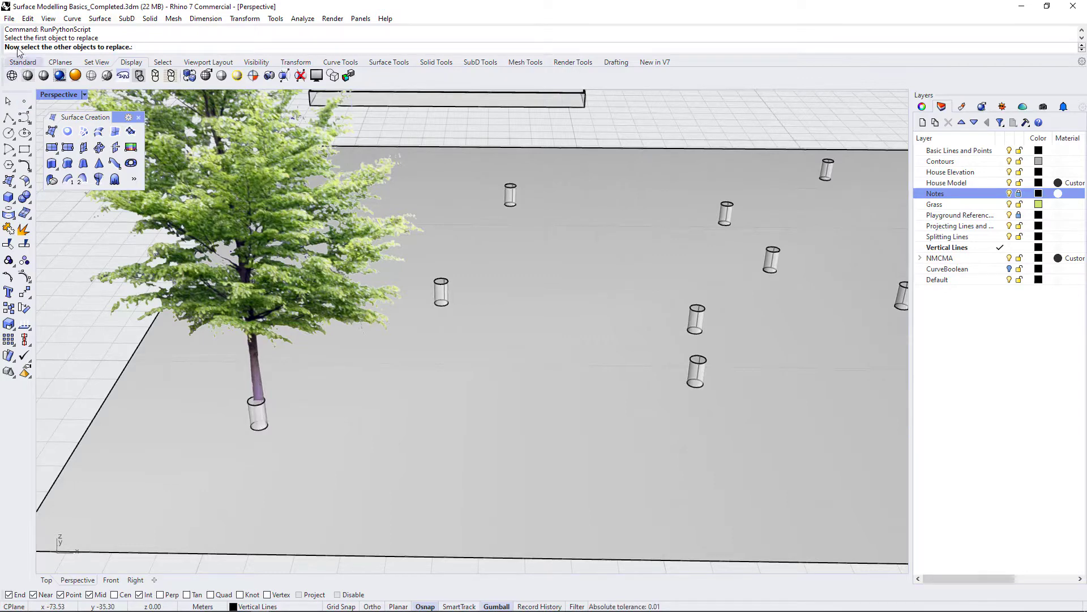
pyautogui.scroll(-5, 158, 437)
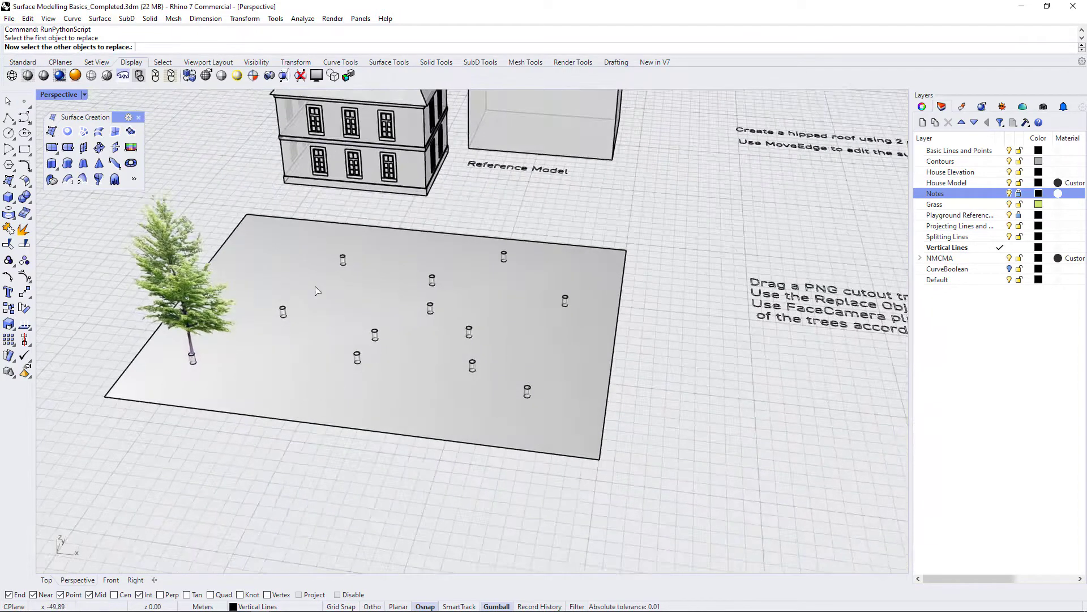
pyautogui.moveTo(267, 200); pyautogui.dragTo(604, 444)
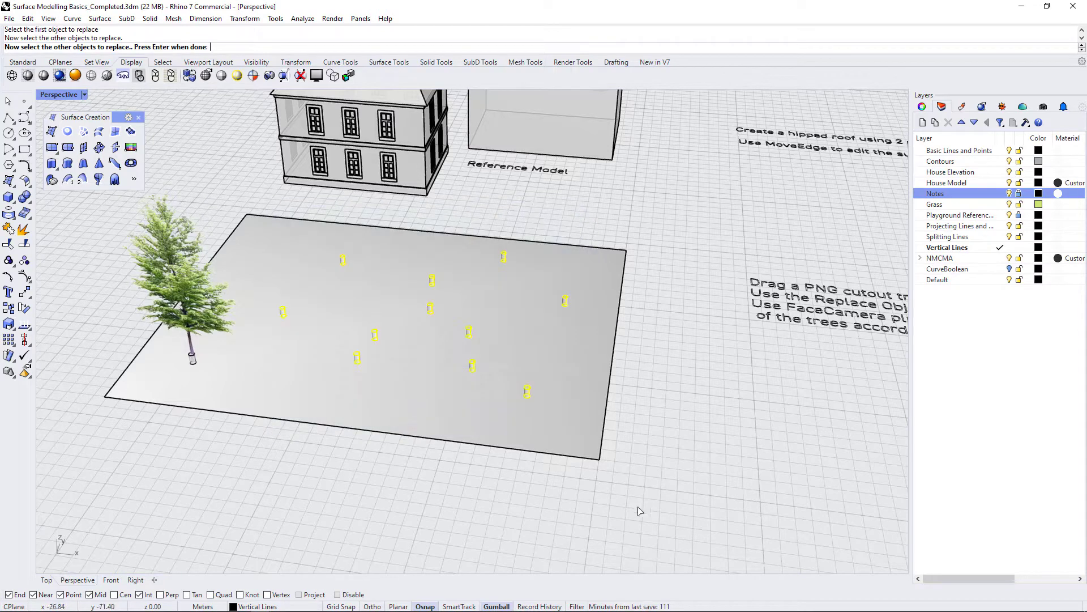
pyautogui.moveTo(479, 362); pyautogui.dragTo(454, 407, button='right')
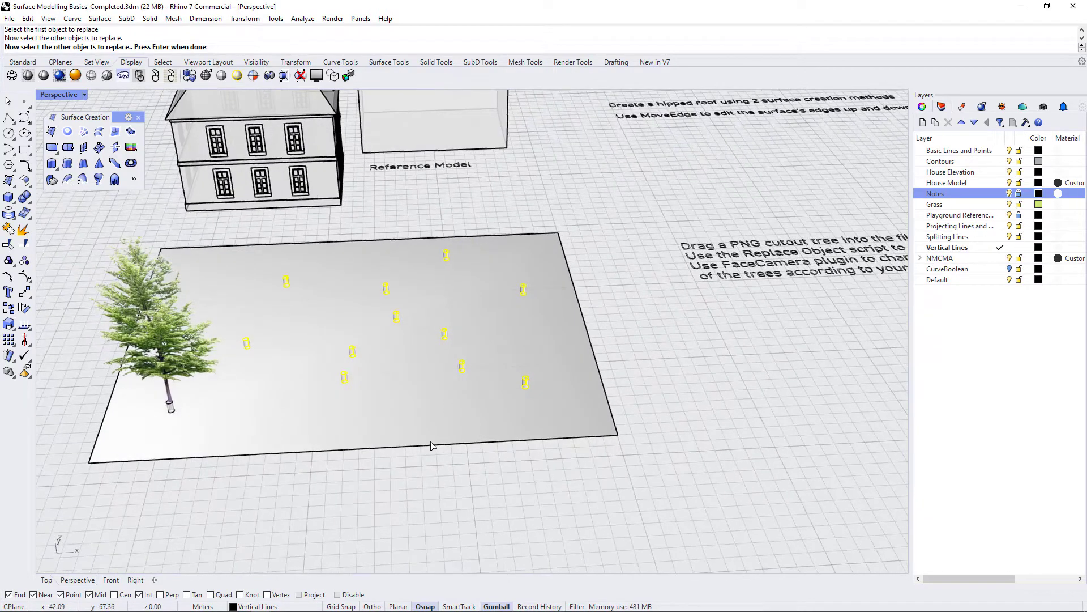
pyautogui.press('Return')
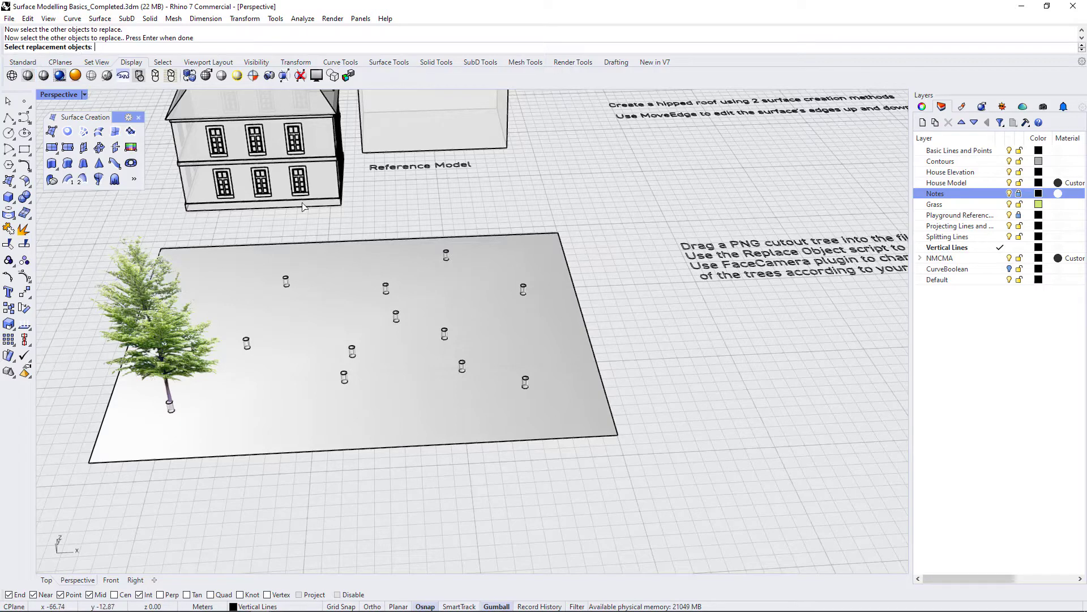
pyautogui.moveTo(379, 299); pyautogui.dragTo(376, 288, button='right')
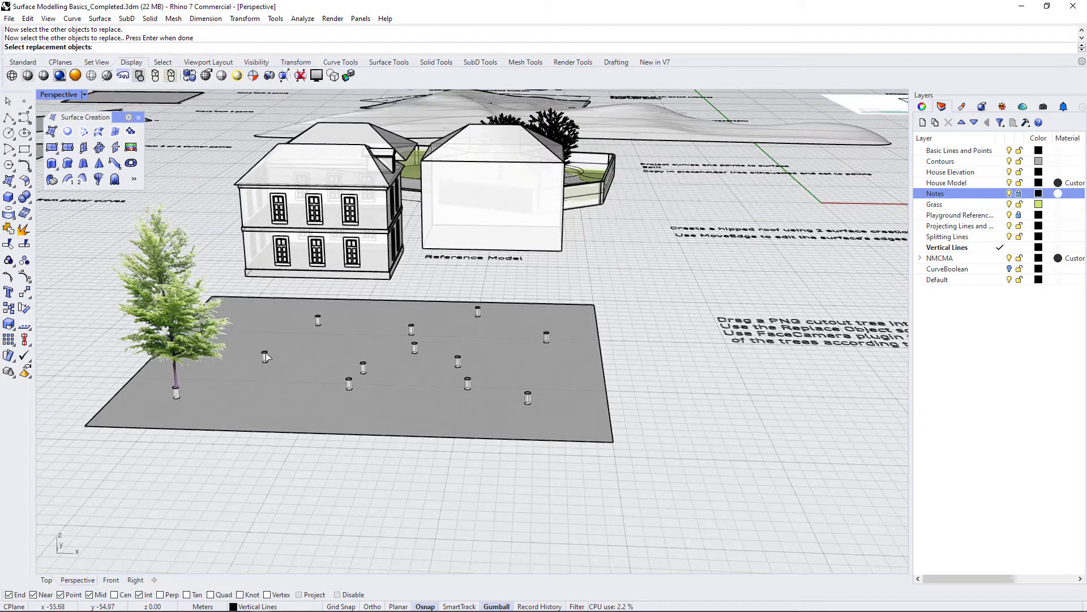
pyautogui.click(157, 295)
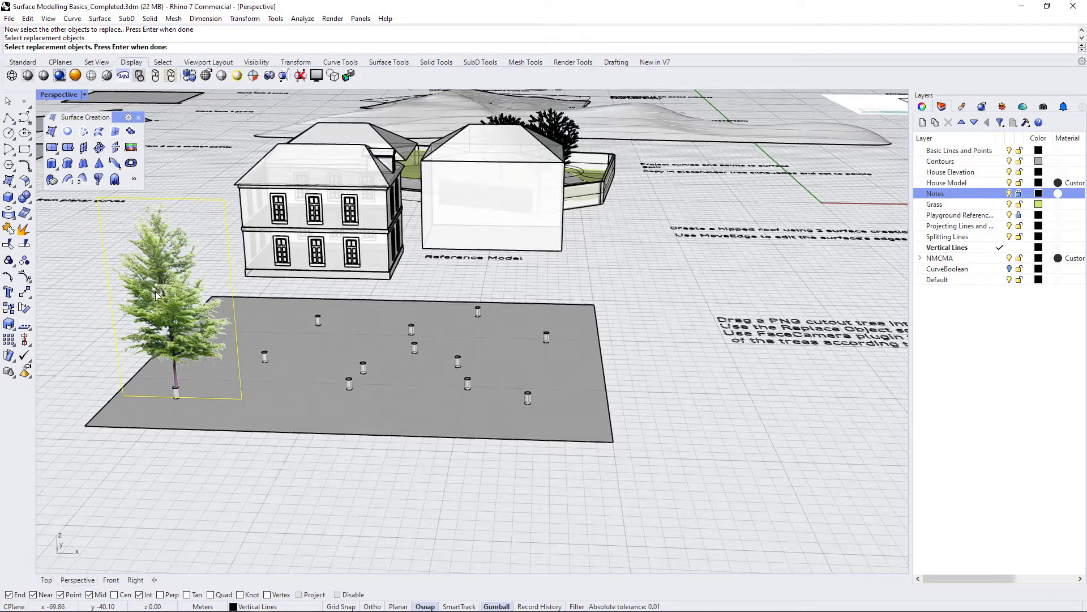
pyautogui.press('Return')
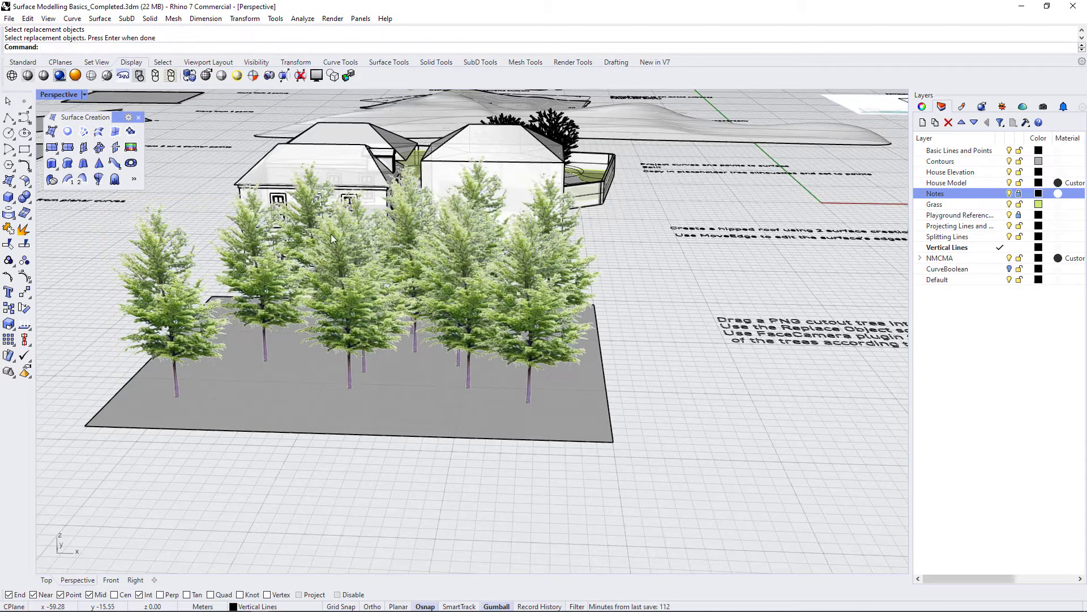
pyautogui.moveTo(331, 238); pyautogui.dragTo(577, 446, button='right')
pyautogui.scroll(3, 753, 273)
pyautogui.scroll(2, 482, 398)
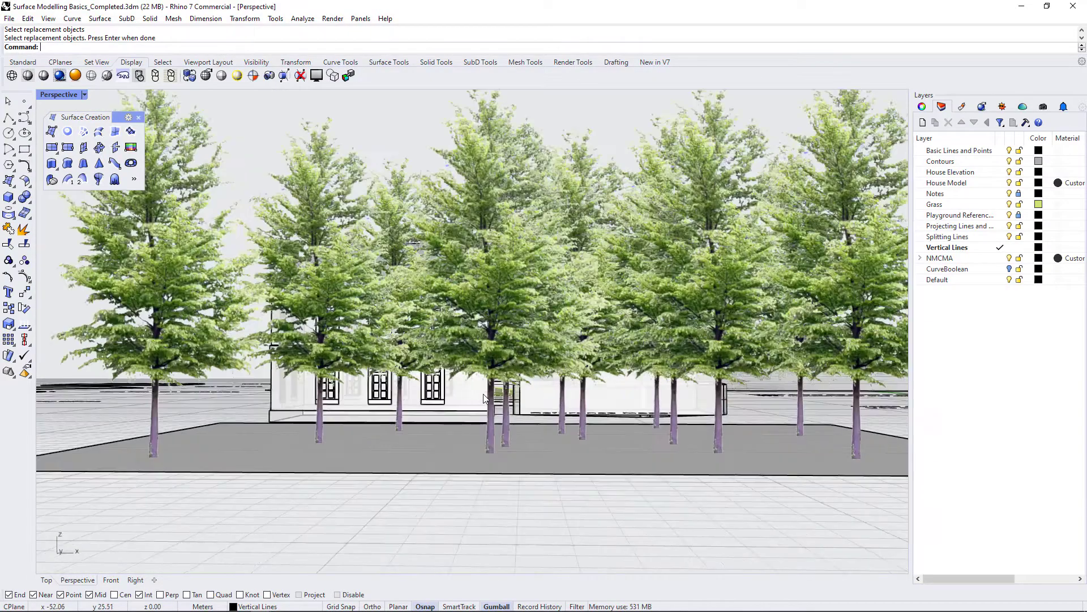
pyautogui.moveTo(517, 415); pyautogui.dragTo(537, 455, button='right')
pyautogui.scroll(-5, 494, 354)
pyautogui.moveTo(493, 354); pyautogui.dragTo(376, 330, button='right')
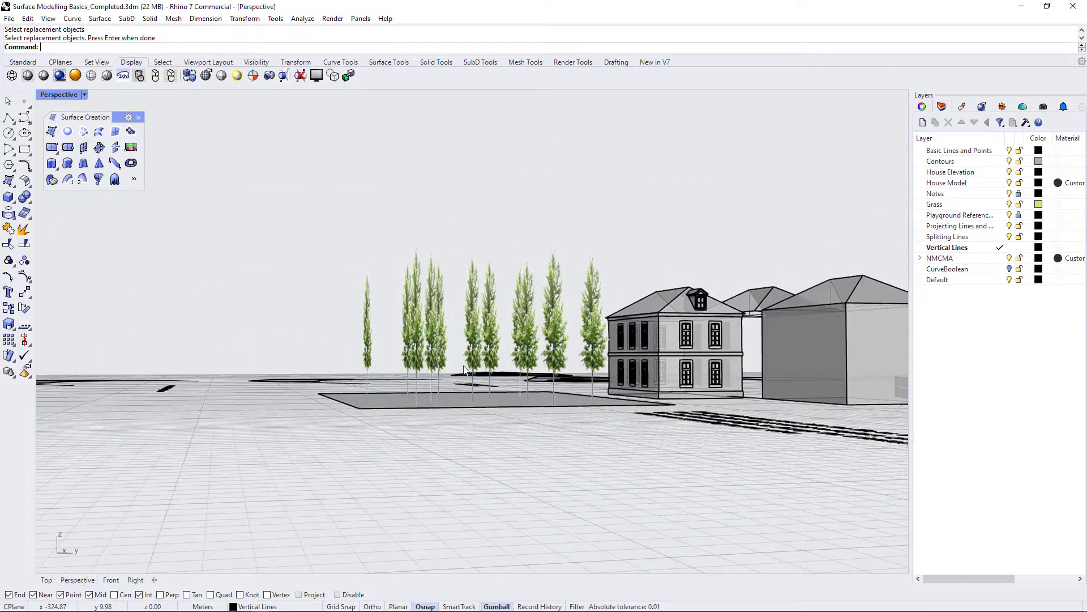
pyautogui.scroll(5, 463, 369)
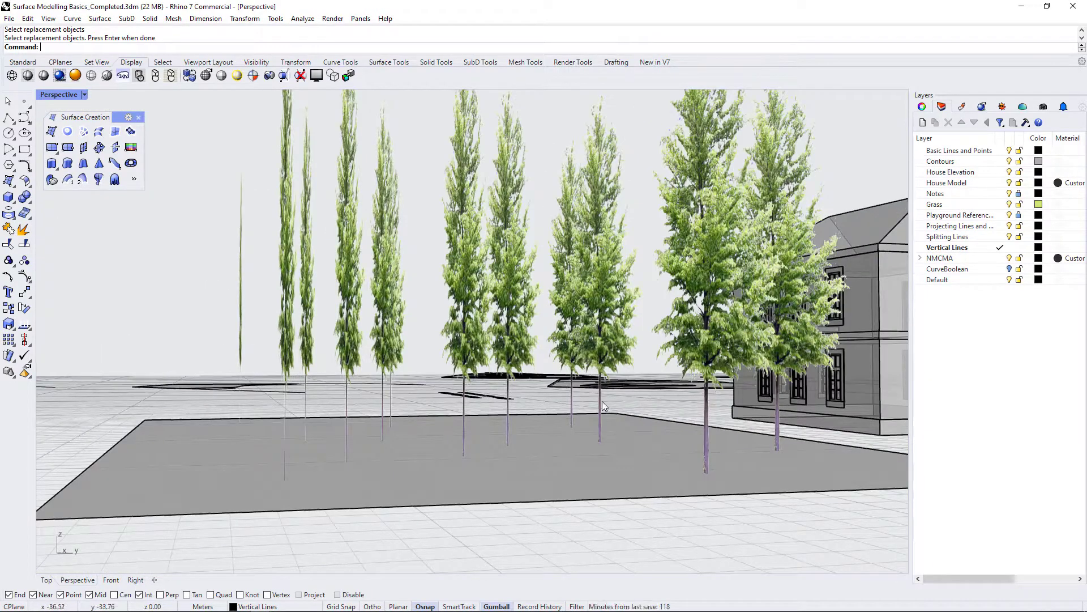
pyautogui.scroll(-5, 602, 401)
pyautogui.moveTo(594, 391); pyautogui.dragTo(543, 391, button='right')
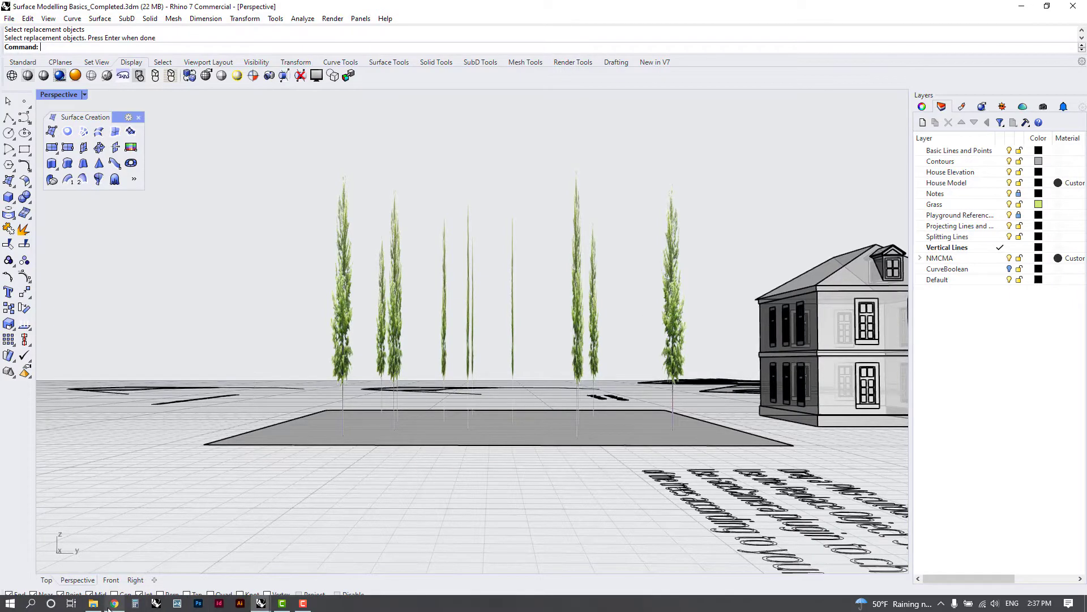
# Drag FaceCamera.rvb from ARCH 515-002\Rhino\Plugins\facecamera into Rhino's Perspective viewport
pyautogui.click(105, 601)
pyautogui.scroll(-6, 585, 485)
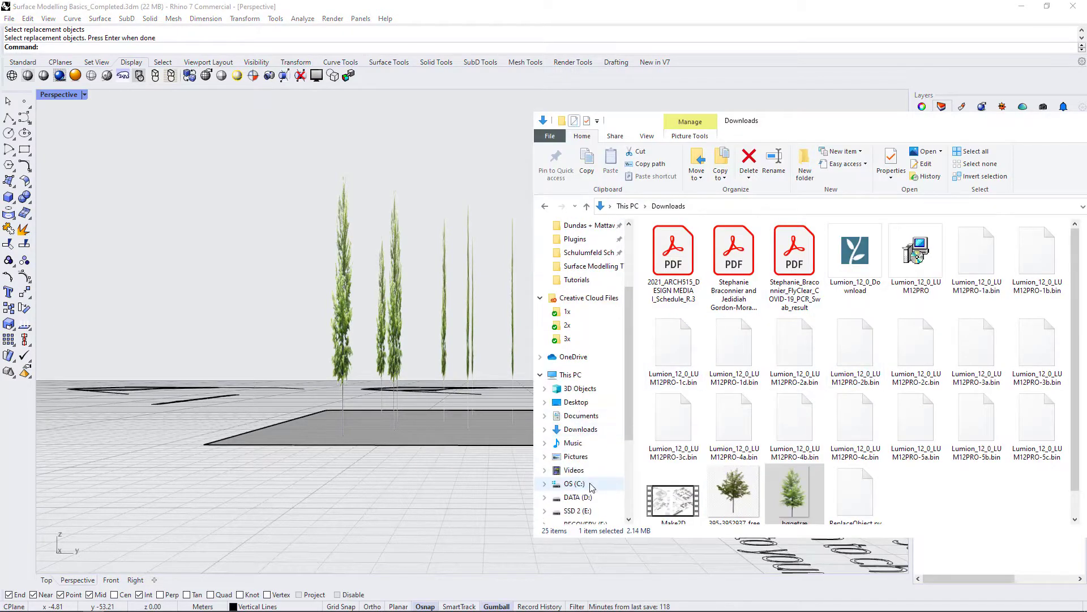
pyautogui.click(585, 456)
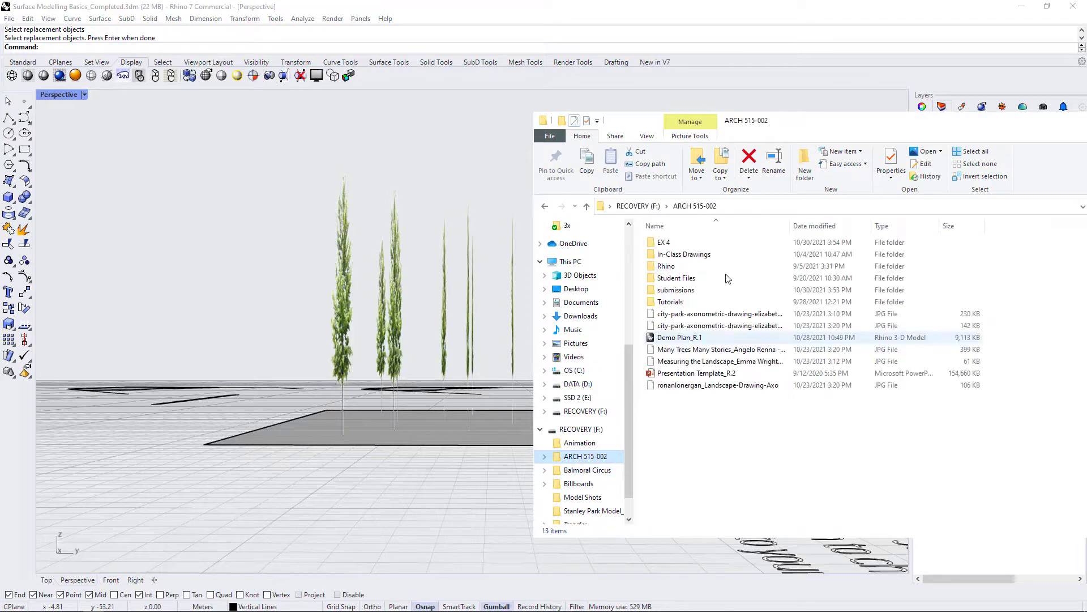
pyautogui.doubleClick(674, 267)
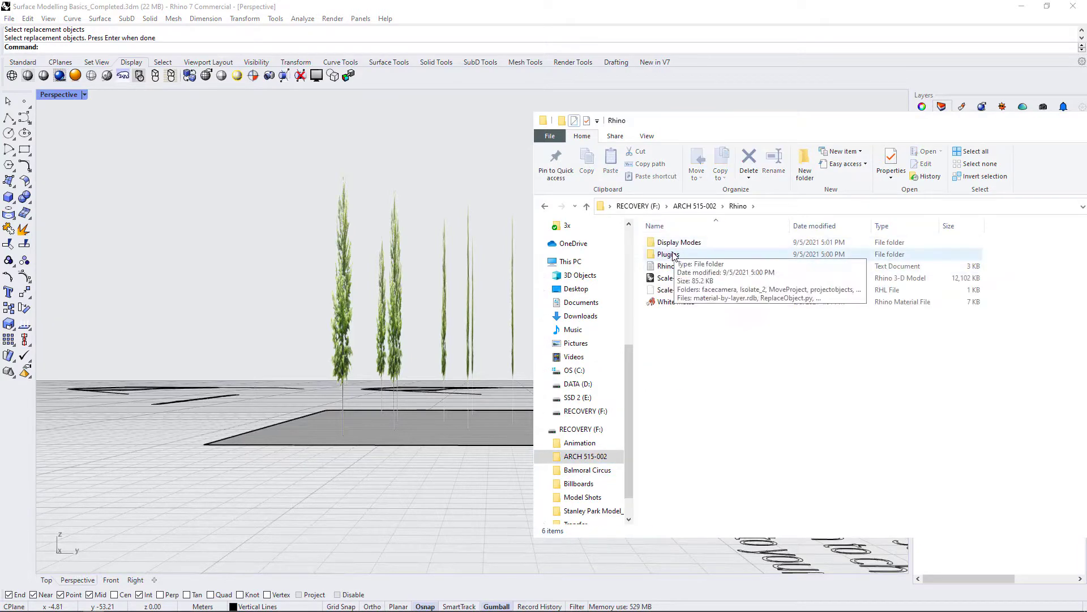
pyautogui.doubleClick(670, 254)
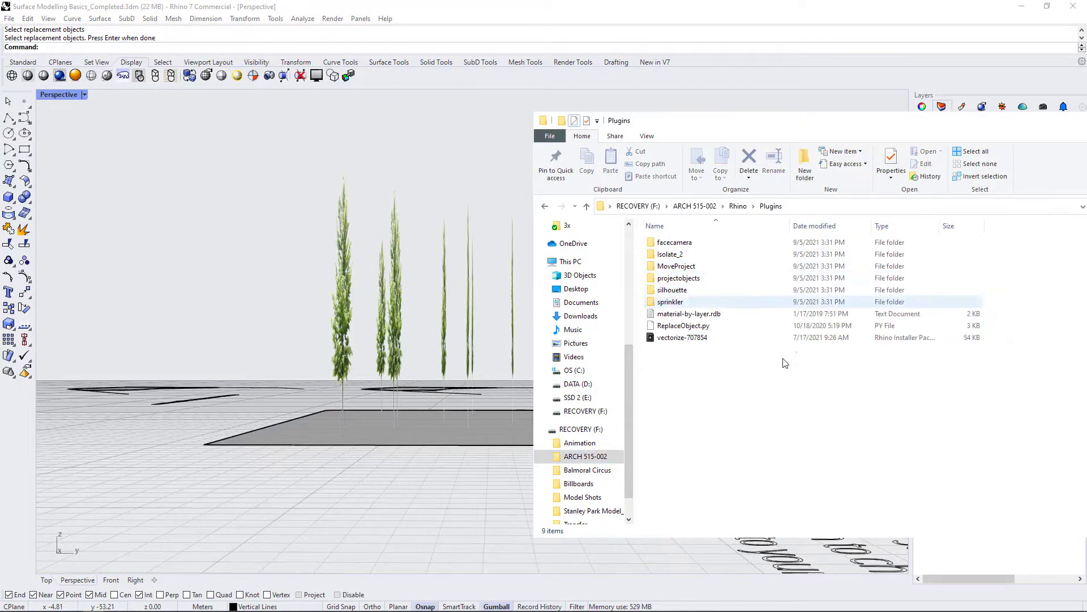
pyautogui.doubleClick(670, 243)
pyautogui.moveTo(676, 242); pyautogui.dragTo(270, 125)
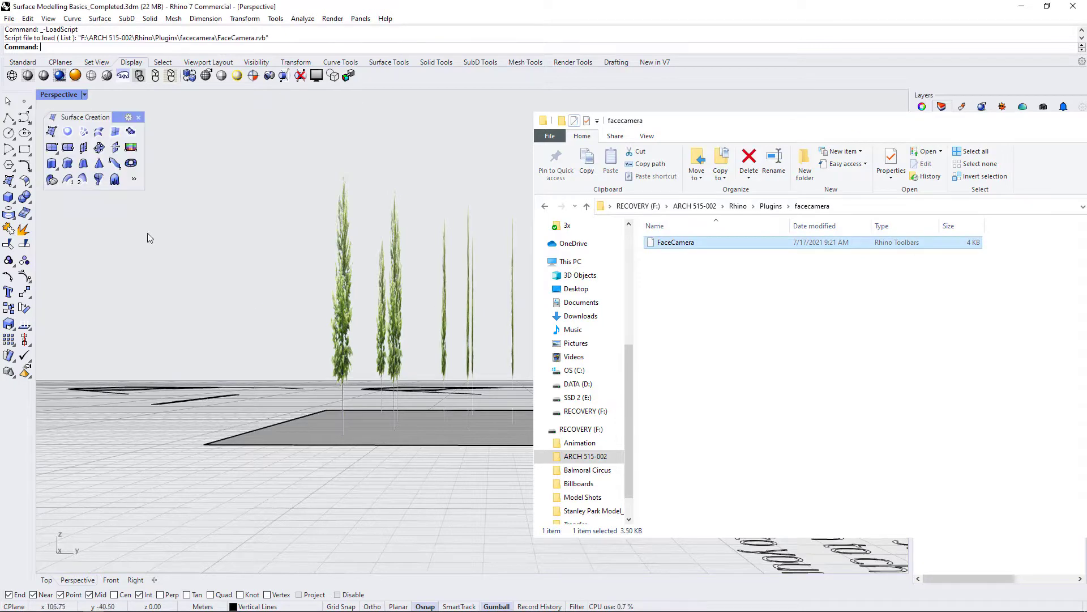
pyautogui.click(358, 5)
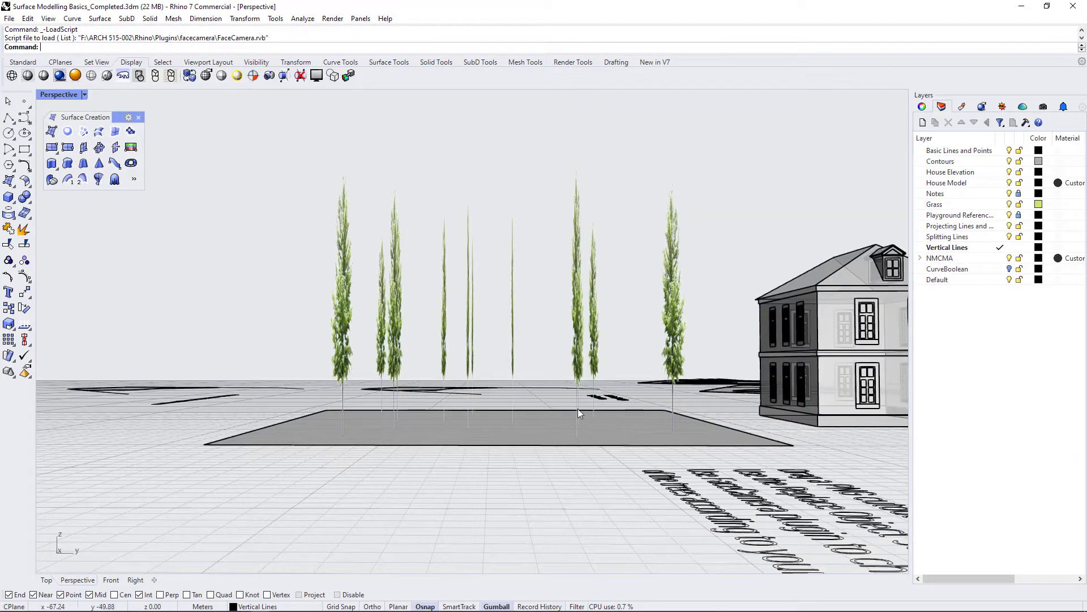
# Run FaceCamera on all the tree cutouts selected with one crossing window
pyautogui.moveTo(578, 410); pyautogui.dragTo(605, 479, button='right')
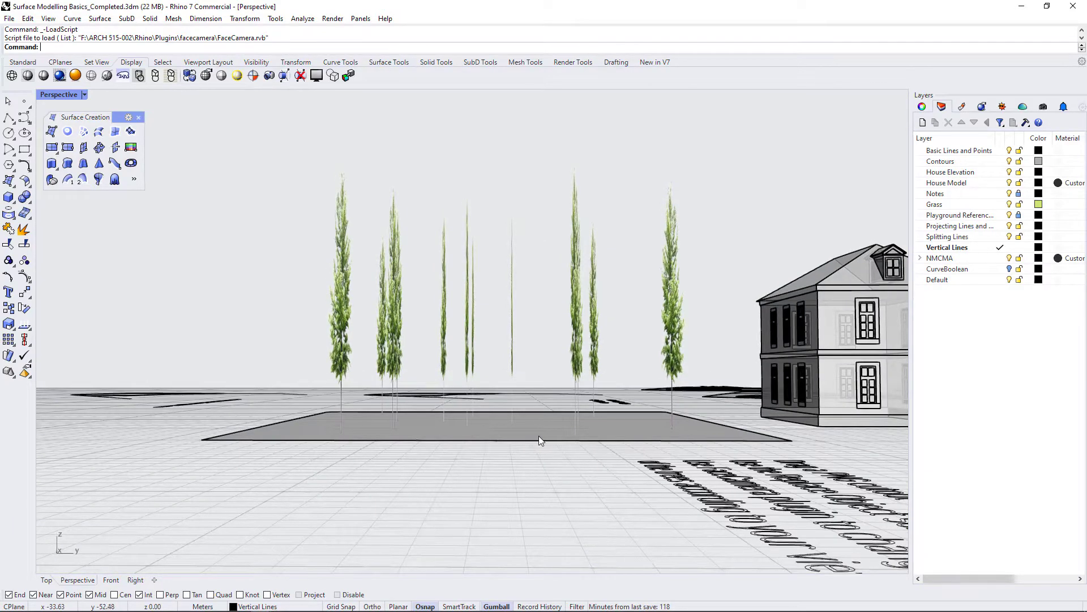
pyautogui.scroll(2, 531, 421)
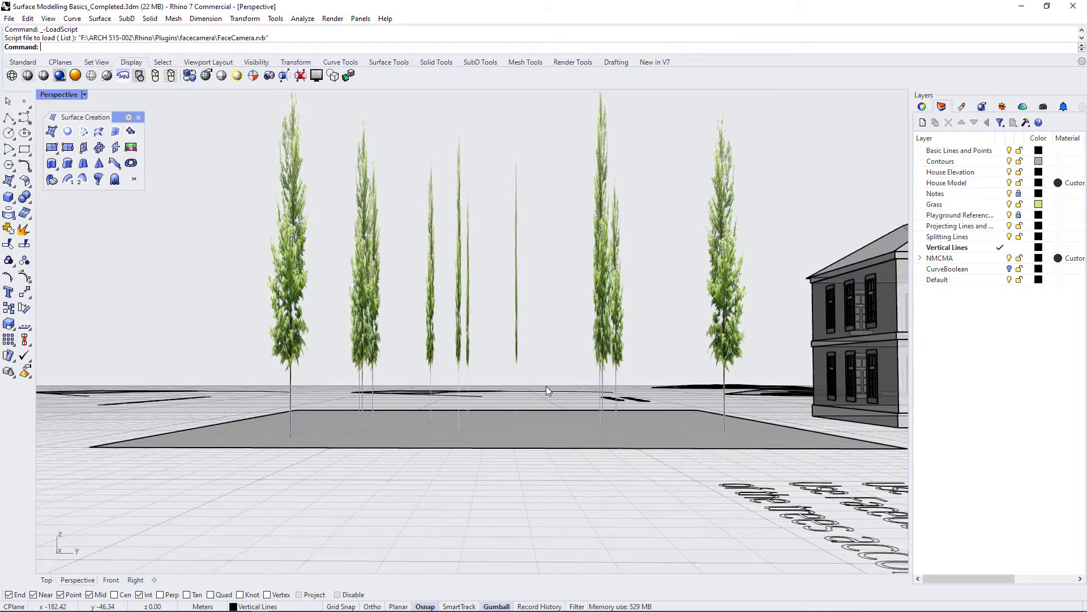
pyautogui.moveTo(546, 386); pyautogui.dragTo(758, 430, button='right')
pyautogui.moveTo(657, 393); pyautogui.dragTo(611, 395, button='right')
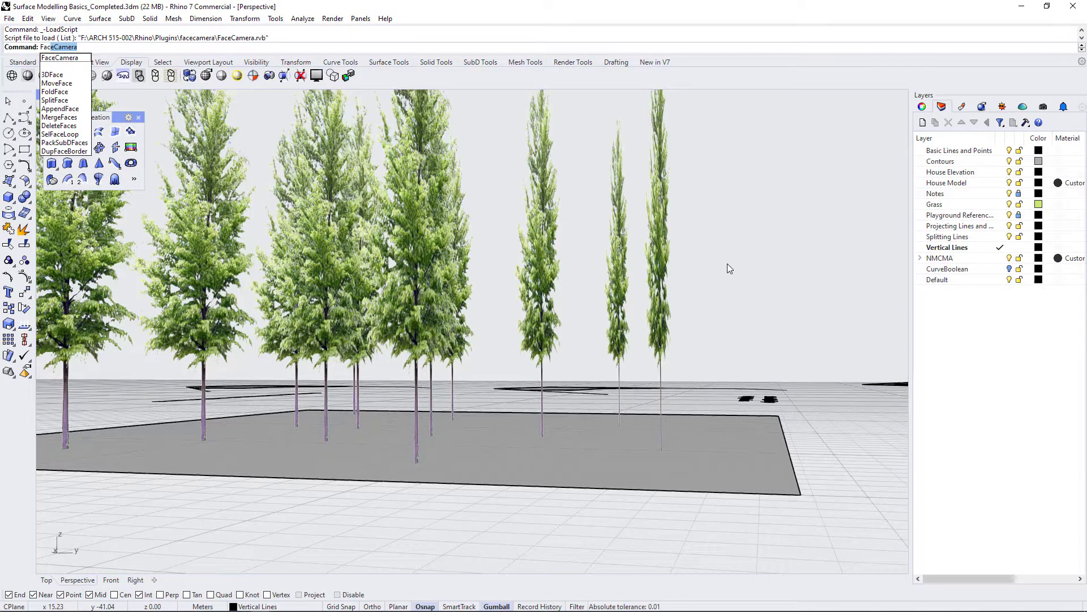
pyautogui.press('Return')
pyautogui.moveTo(762, 240); pyautogui.dragTo(90, 209)
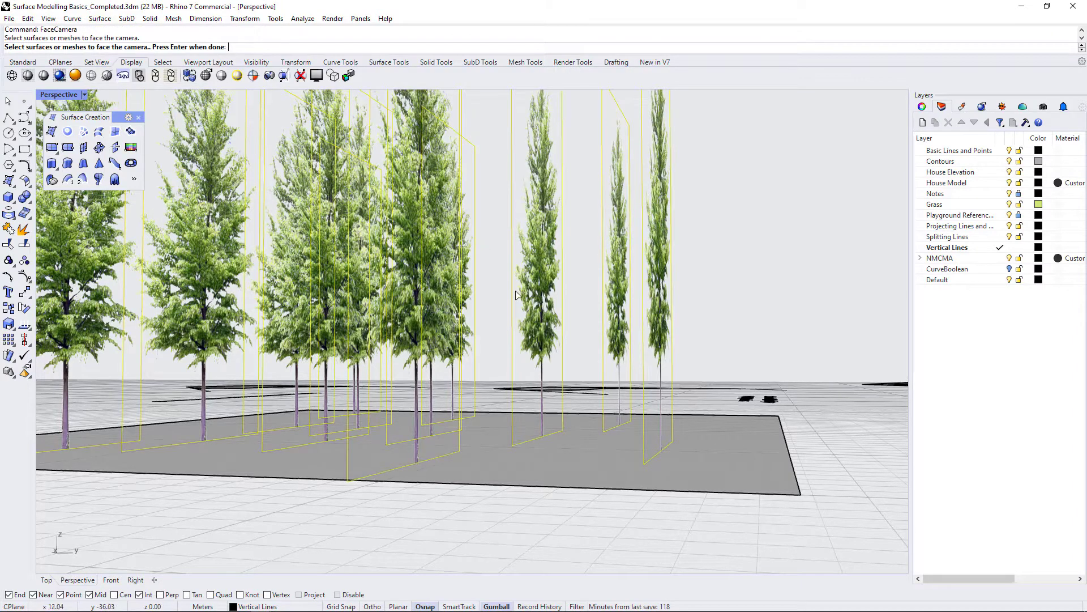
pyautogui.press('Return')
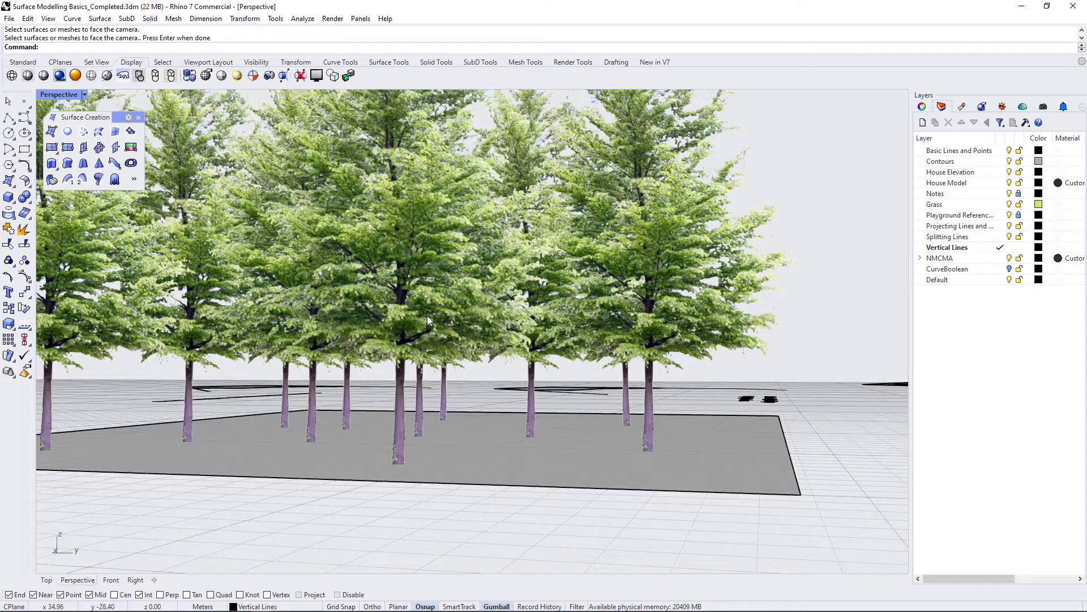
# Orbit around the grove to confirm the trees turn toward the camera
pyautogui.moveTo(712, 314); pyautogui.dragTo(427, 322, button='right')
pyautogui.scroll(5, 512, 382)
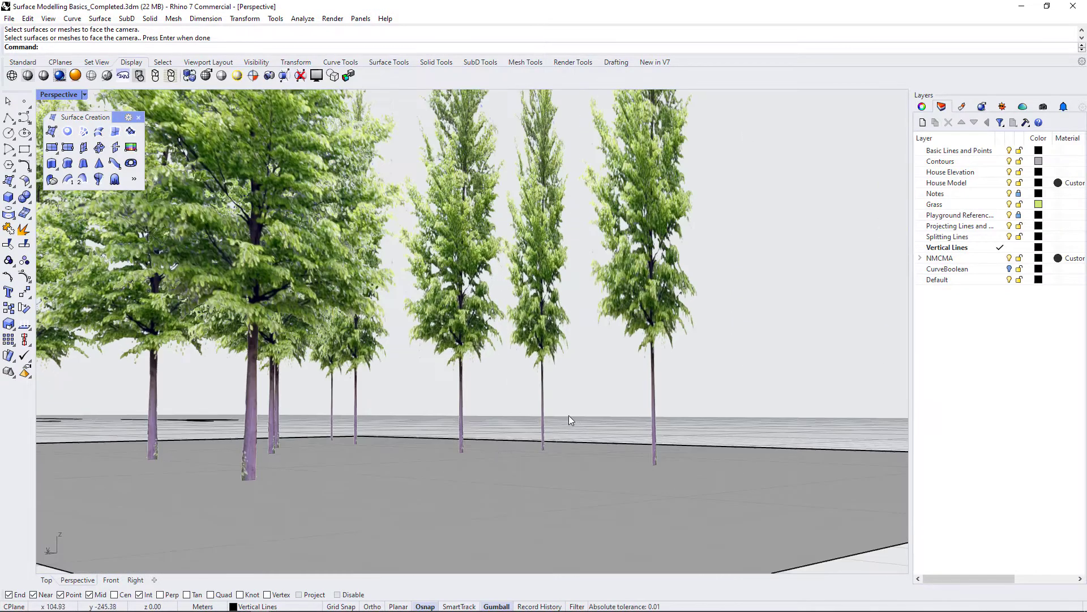
pyautogui.moveTo(570, 420); pyautogui.dragTo(684, 417, button='right')
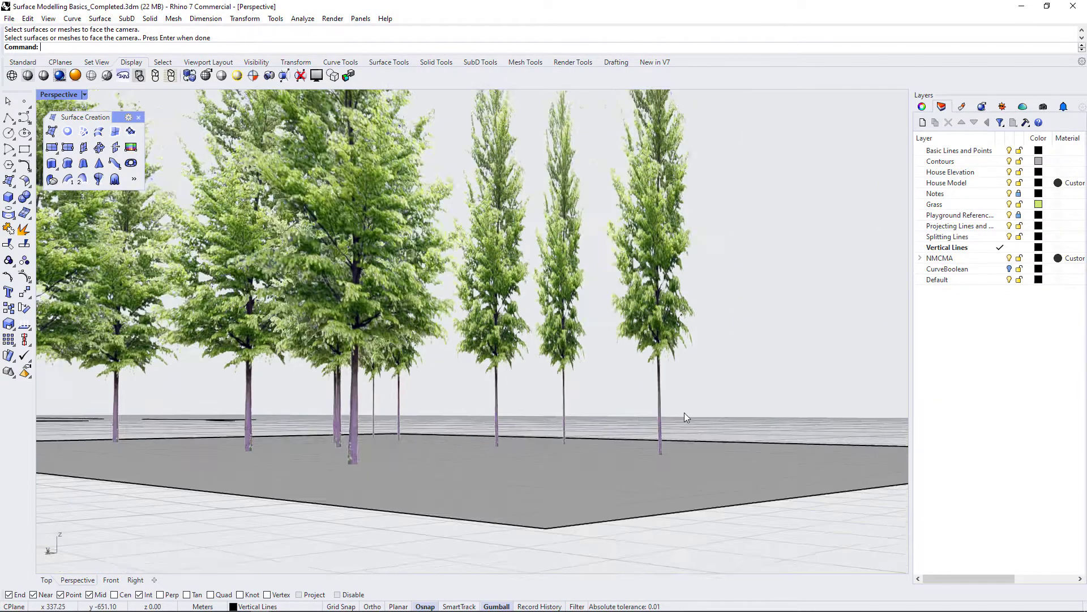
pyautogui.scroll(3, 654, 410)
pyautogui.moveTo(244, 375); pyautogui.dragTo(589, 510, button='right')
pyautogui.scroll(-5, 527, 317)
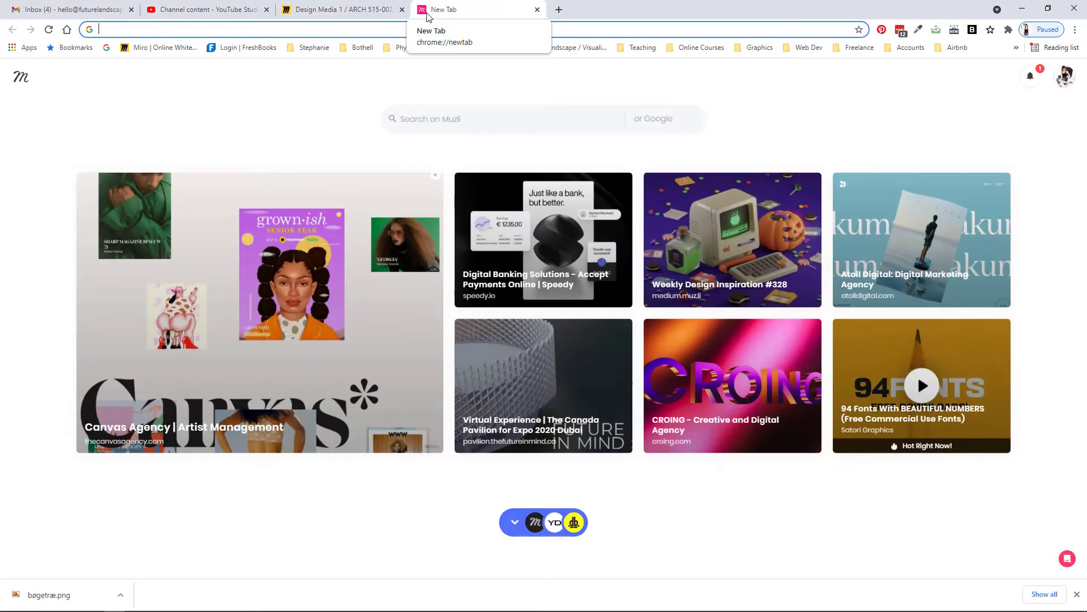
# Go to food4rhino.com by entering 'foodforrhino' in Chrome's address bar
pyautogui.write('foodforr')
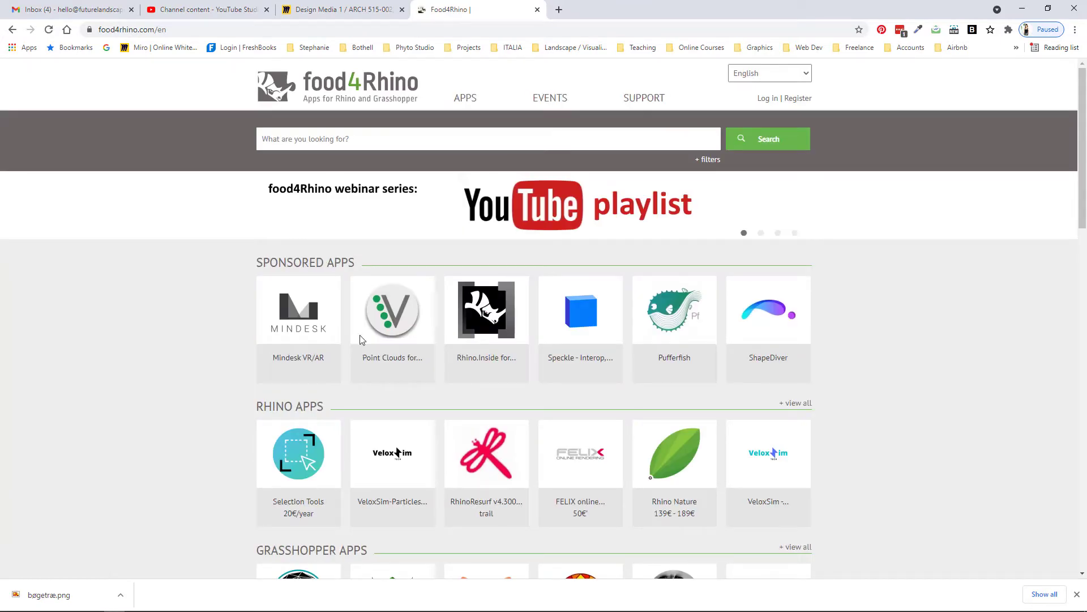
pyautogui.click(457, 148)
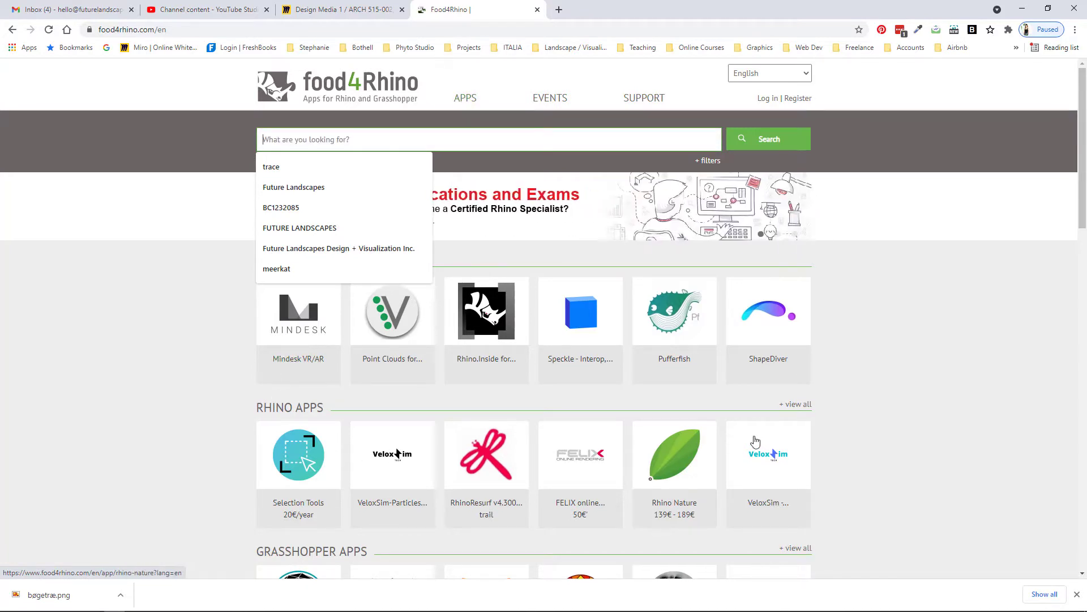
pyautogui.click(887, 432)
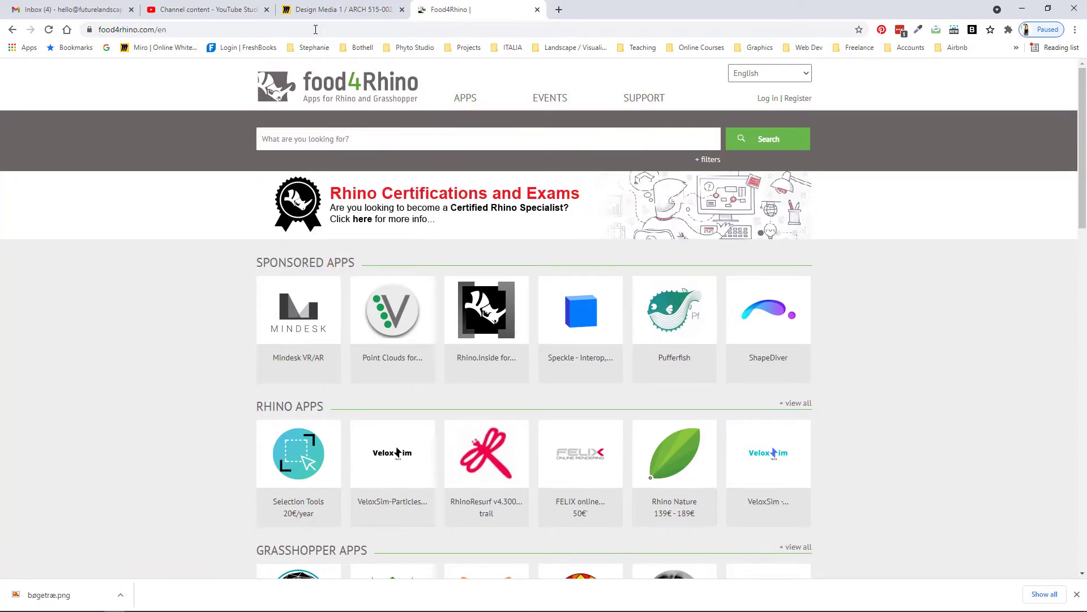
# Search Google for the FaceCamera script author's scripts in a new tab
pyautogui.click(559, 10)
pyautogui.write('pascal c')
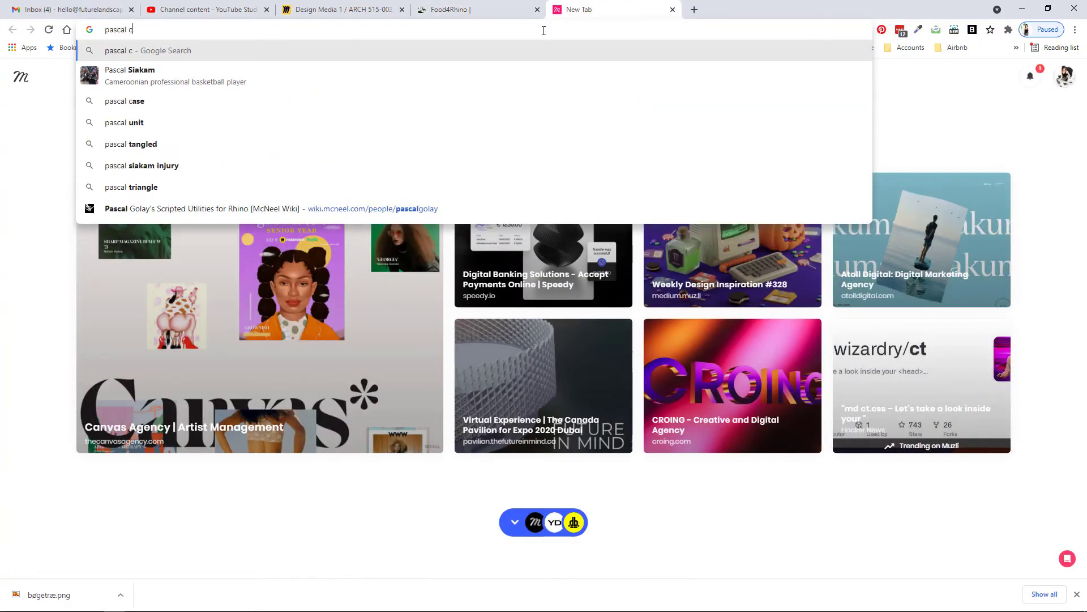
pyautogui.press('BackSpace')
pyautogui.write("golay's scripts")
pyautogui.press('Return')
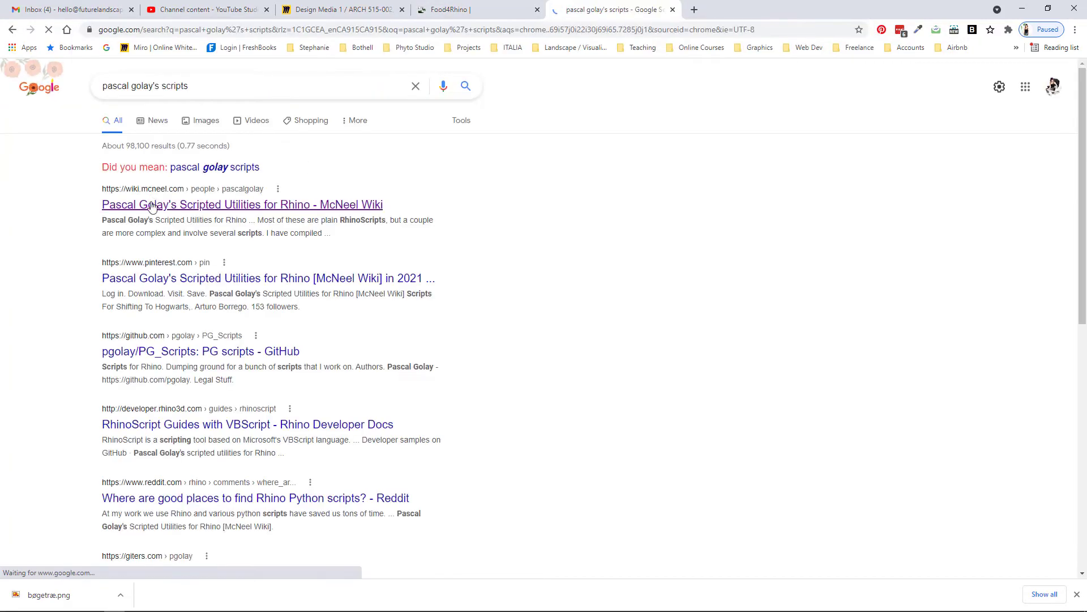
# Open the McNeel Wiki Scripted Utilities for Rhino page, scroll to FaceCamera, then minimize Chrome
pyautogui.click(152, 205)
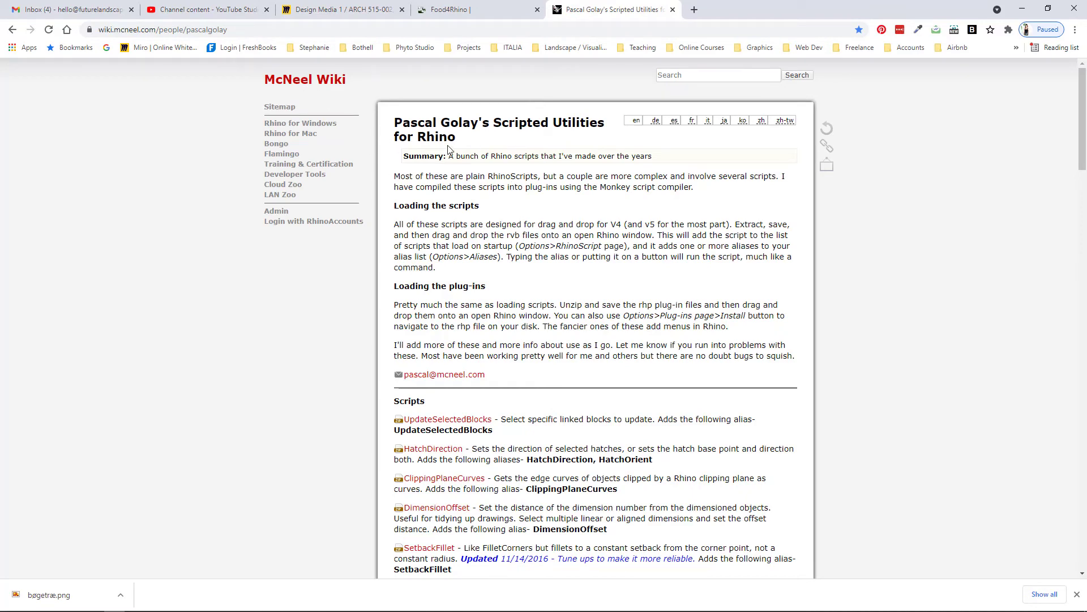
pyautogui.scroll(-4, 426, 173)
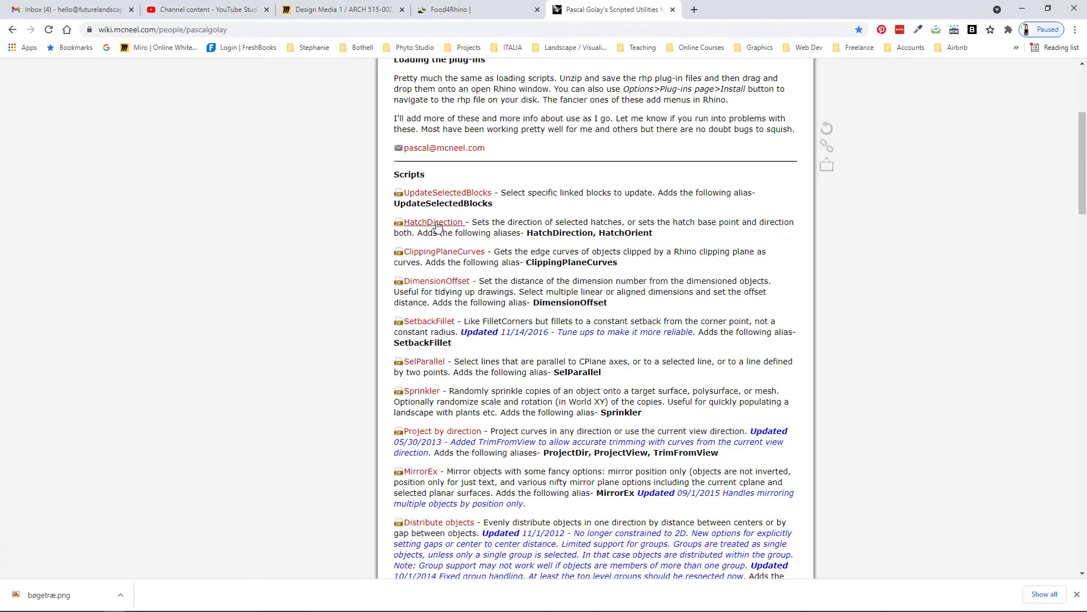
pyautogui.scroll(-2, 445, 258)
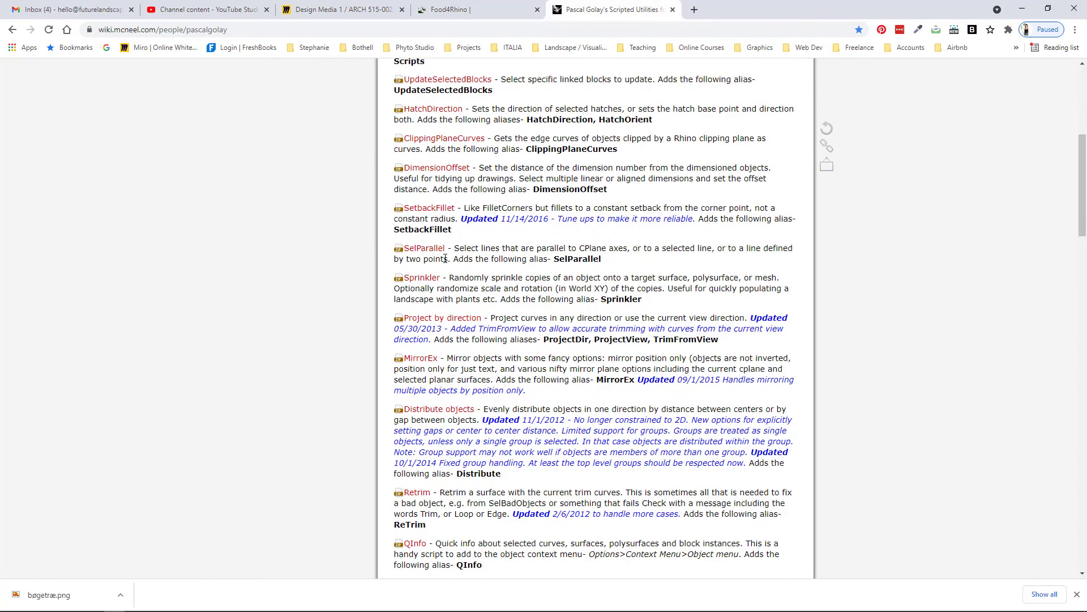
pyautogui.scroll(-2, 445, 259)
pyautogui.scroll(-1, 445, 259)
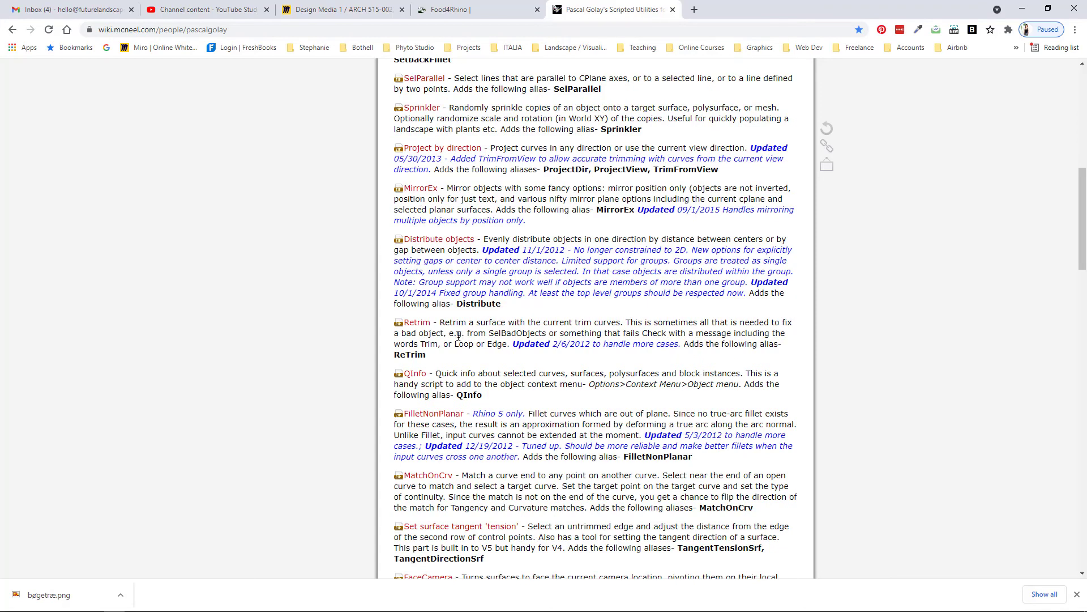
pyautogui.scroll(-3, 459, 336)
pyautogui.click(1022, 8)
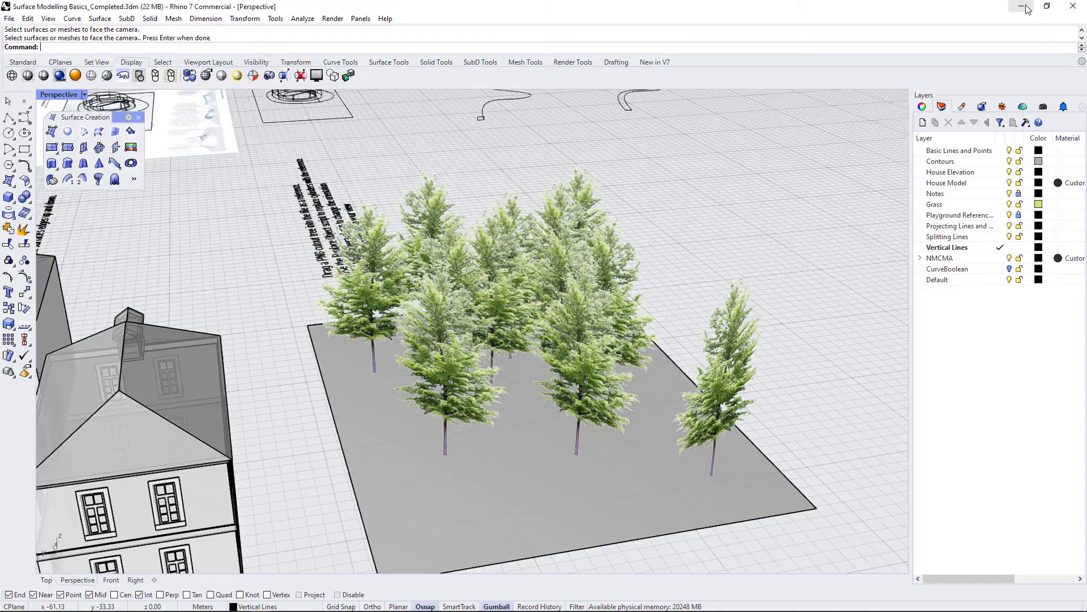